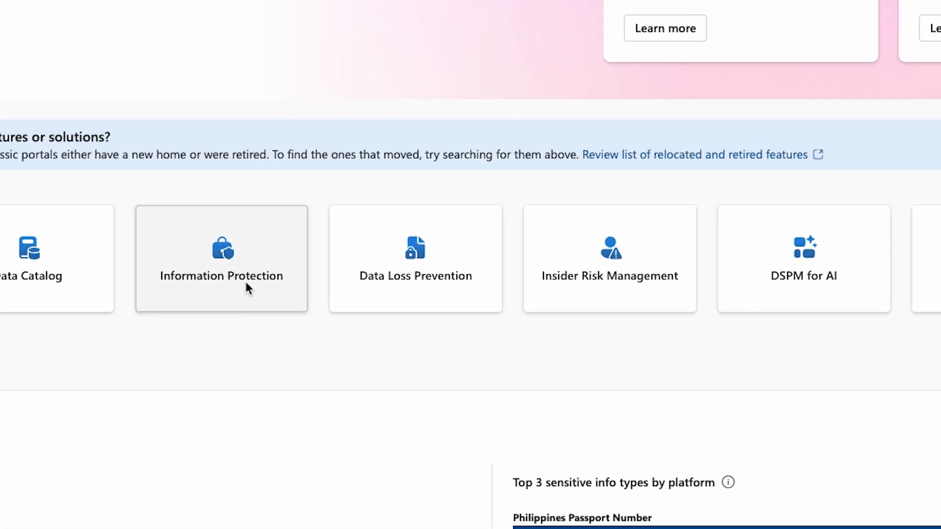
- Open the sensitive info types under Information Protection classifiers and look through the built-in entries
left_click(341, 280)
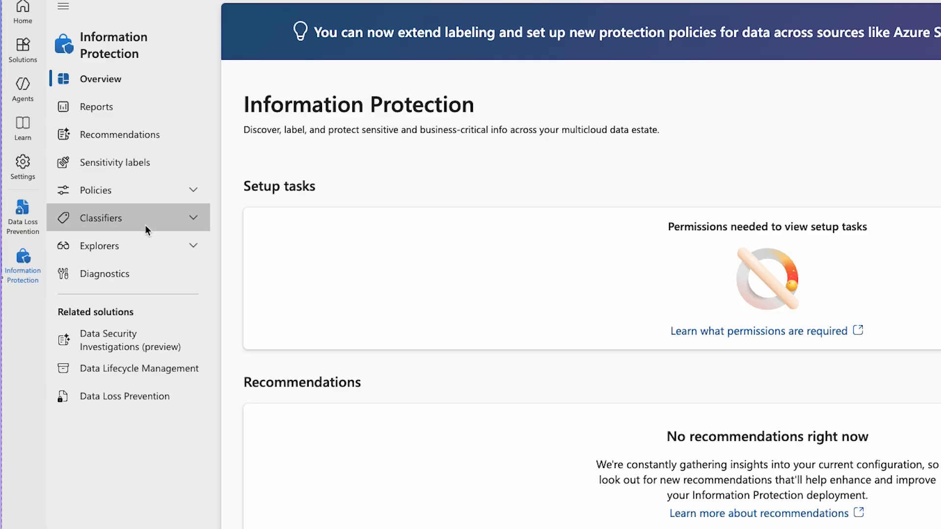
left_click(145, 225)
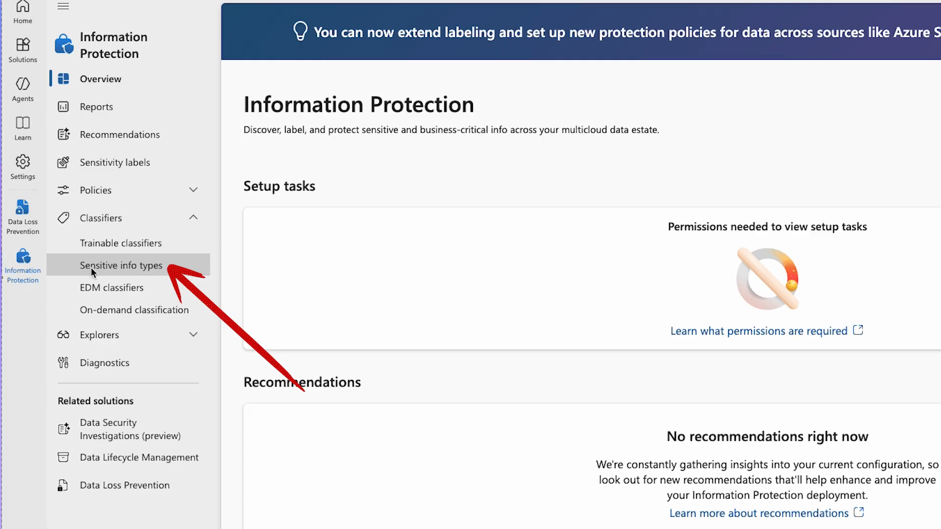
left_click(107, 266)
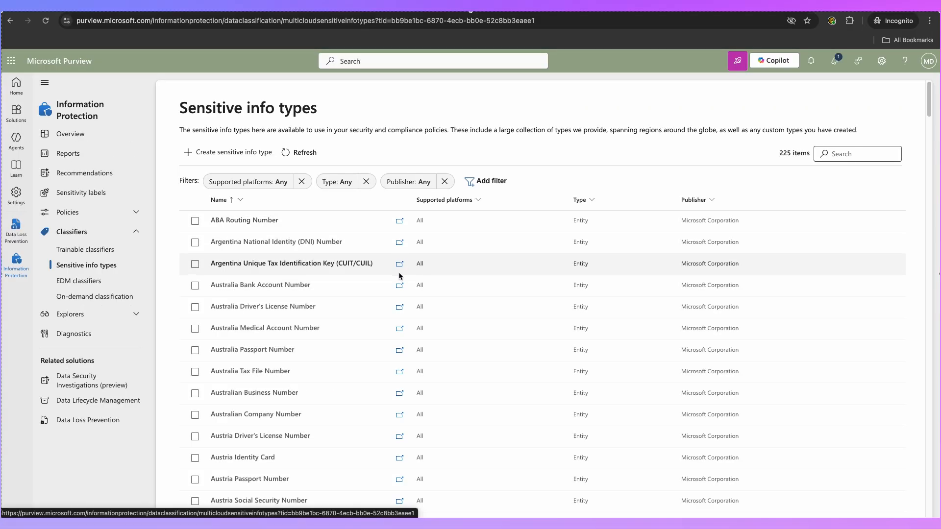
scroll(326, 277, "down", 15)
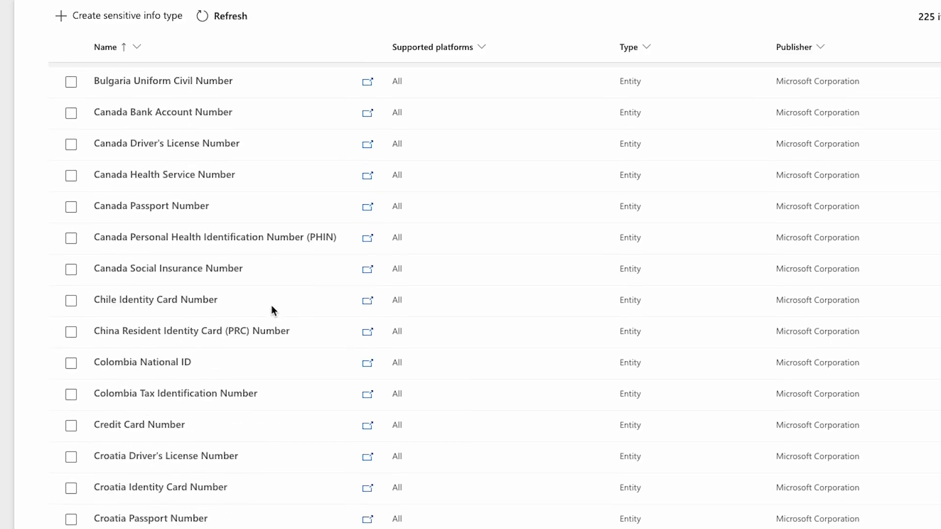
scroll(272, 306, "down", 10)
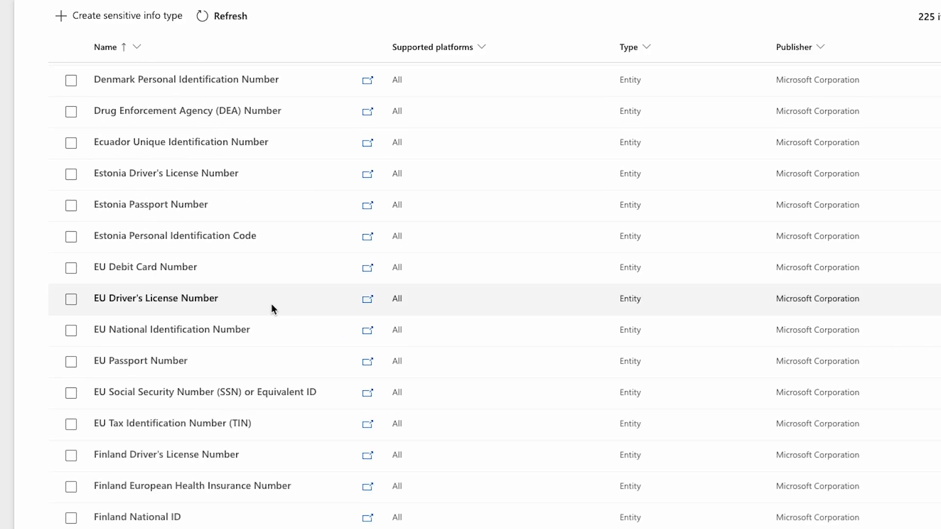
scroll(263, 311, "up", 10)
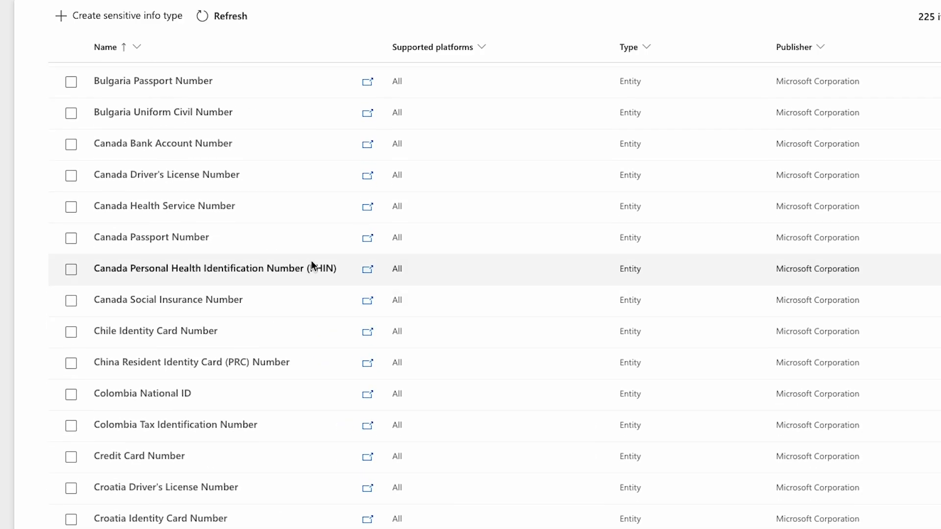
scroll(311, 263, "up", 3)
scroll(312, 260, "up", 15)
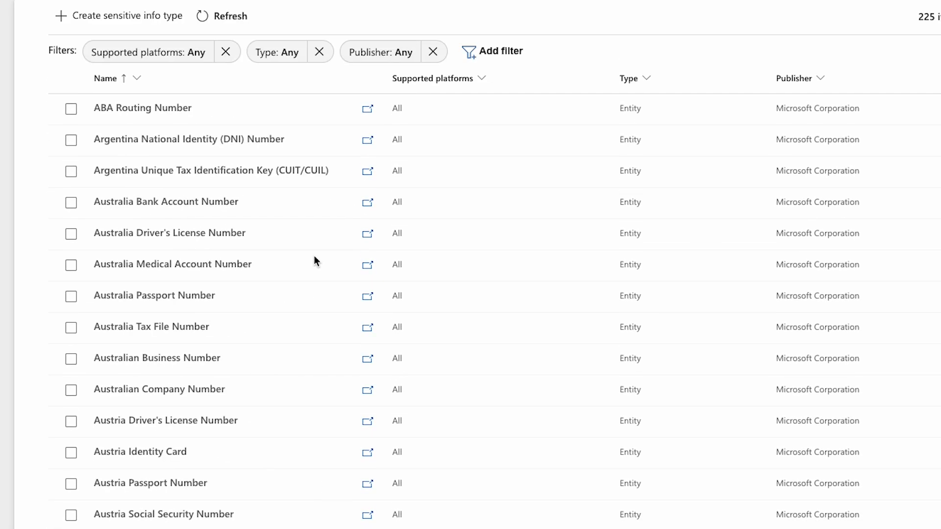
scroll(315, 259, "up", 1)
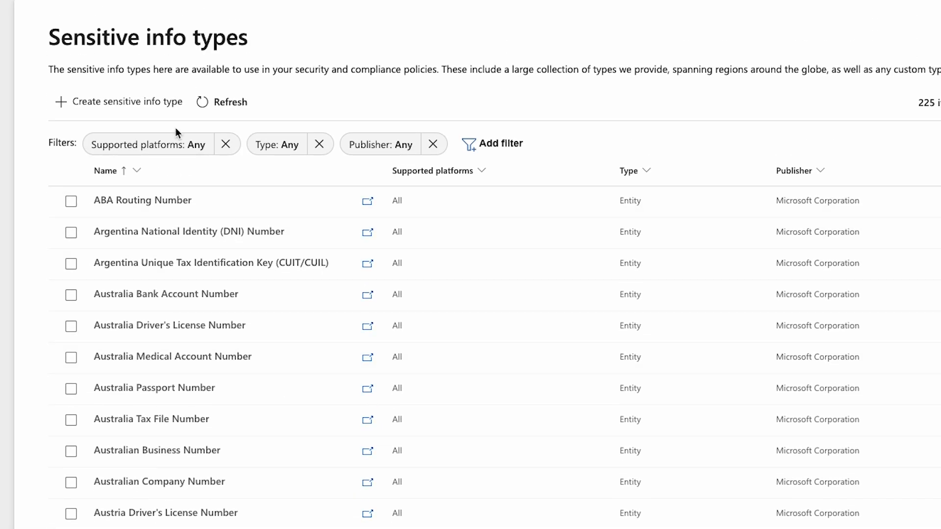
- Start a new sensitive info type named "CLIENT - Wonka Financial Services" with the description "Keywords relating to Wonka Financial Services"
left_click(111, 101)
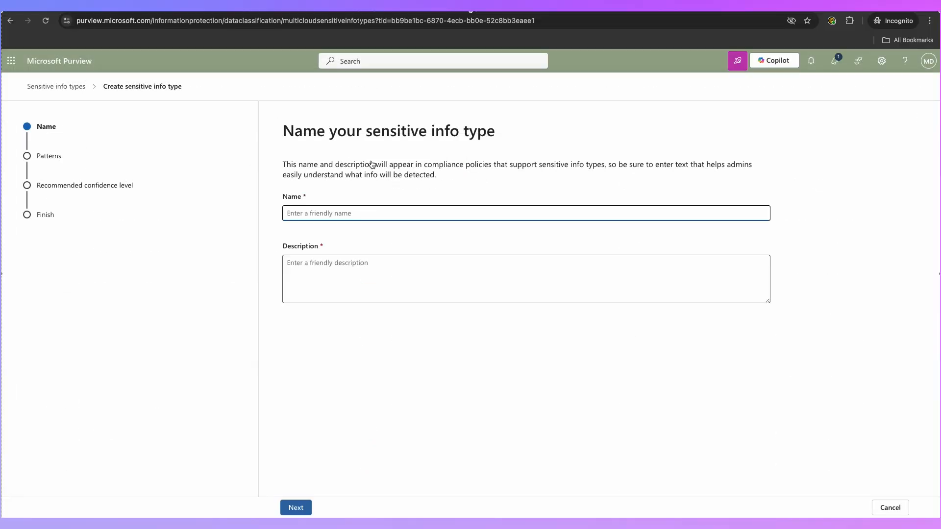
type("CLIENT -")
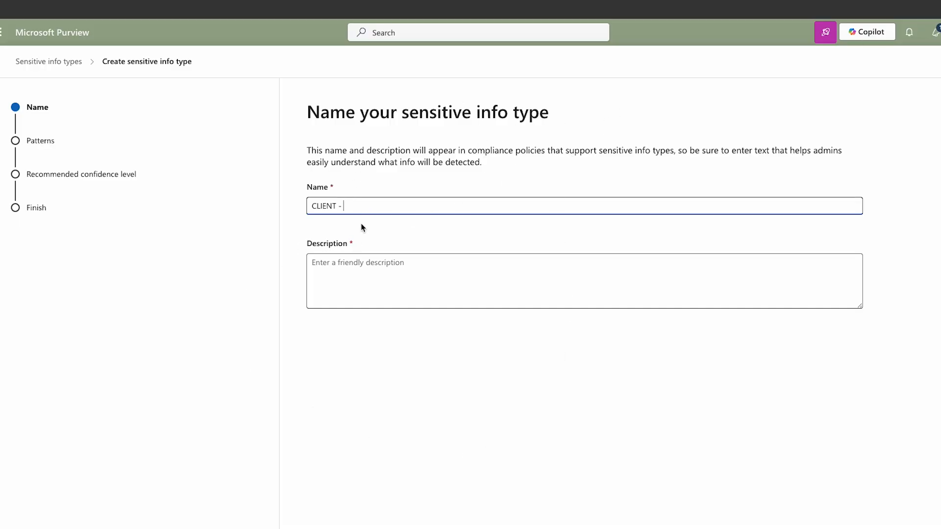
type("Wonka Financial Services")
left_click(459, 270)
type("Keywords relating to Wonka Financial Services")
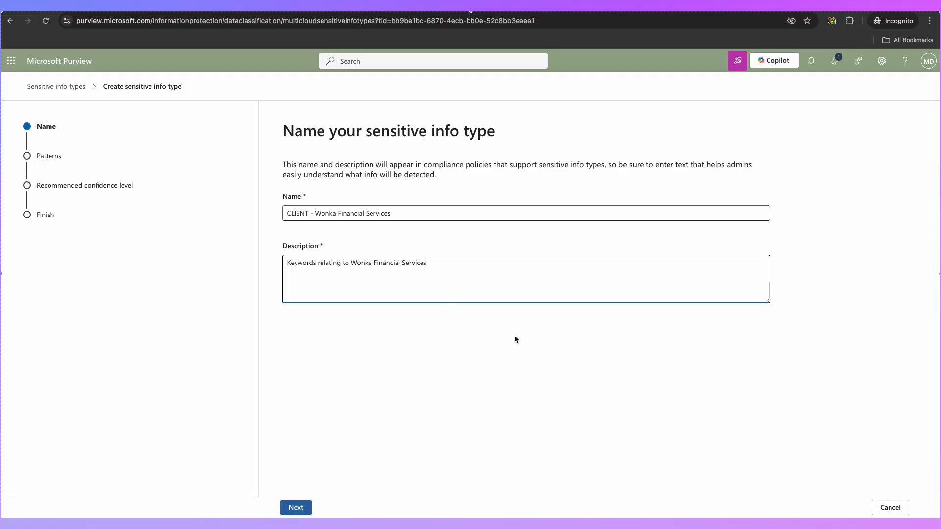
left_click(302, 509)
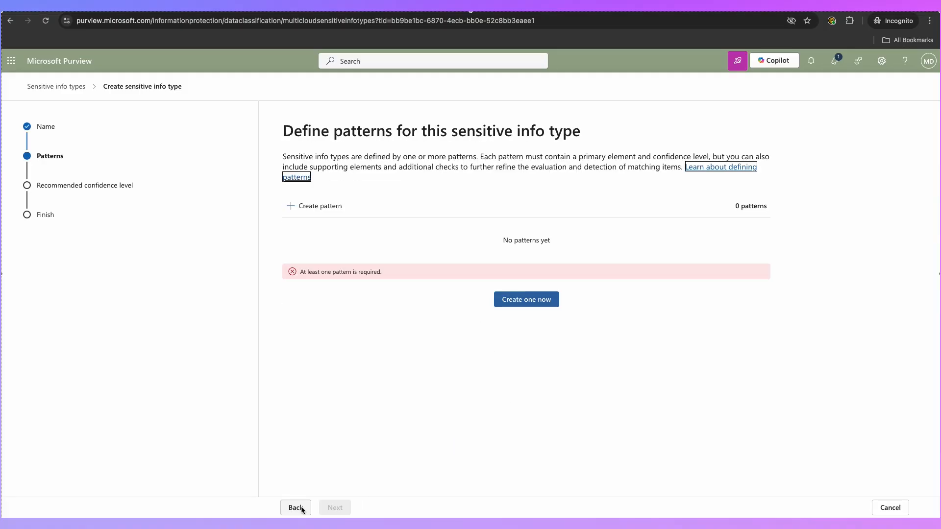
- Start a new pattern for the sensitive info type and keep its confidence level at High confidence
left_click(311, 209)
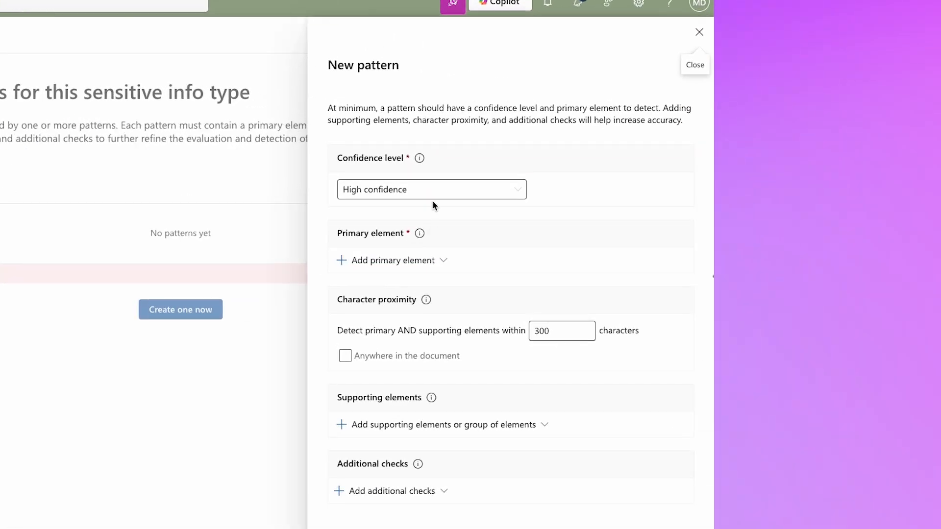
left_click(435, 196)
left_click(592, 188)
left_click(464, 191)
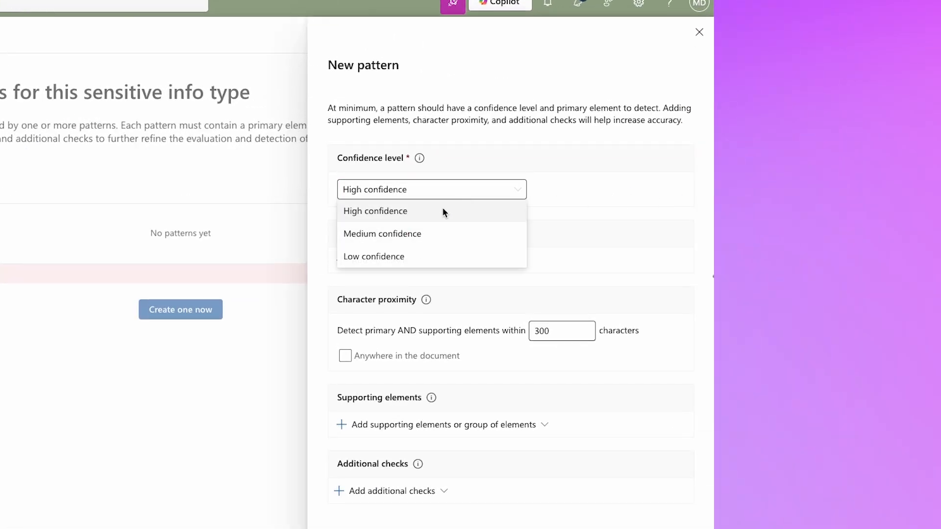
left_click(565, 188)
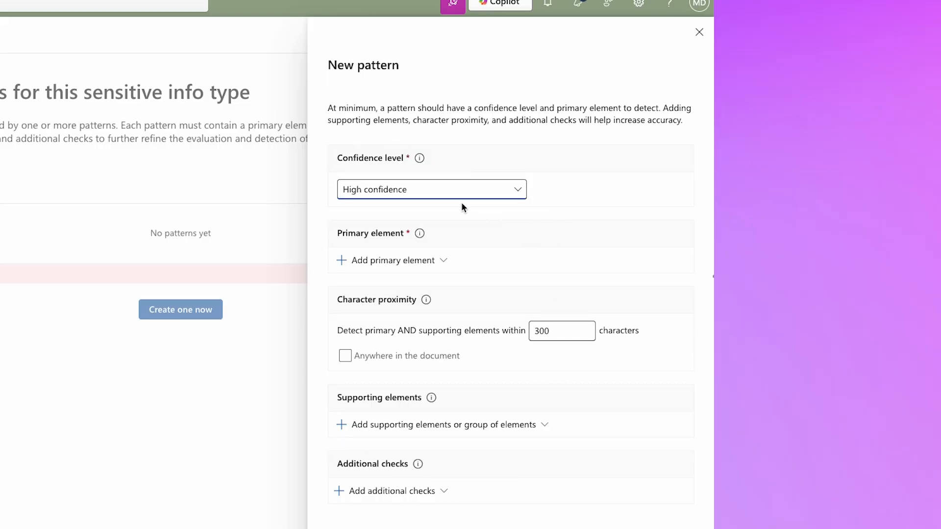
- Add a keyword list as the pattern's primary element with the ID "Keywords - Wonka Financial Services"
left_click(413, 254)
left_click(413, 258)
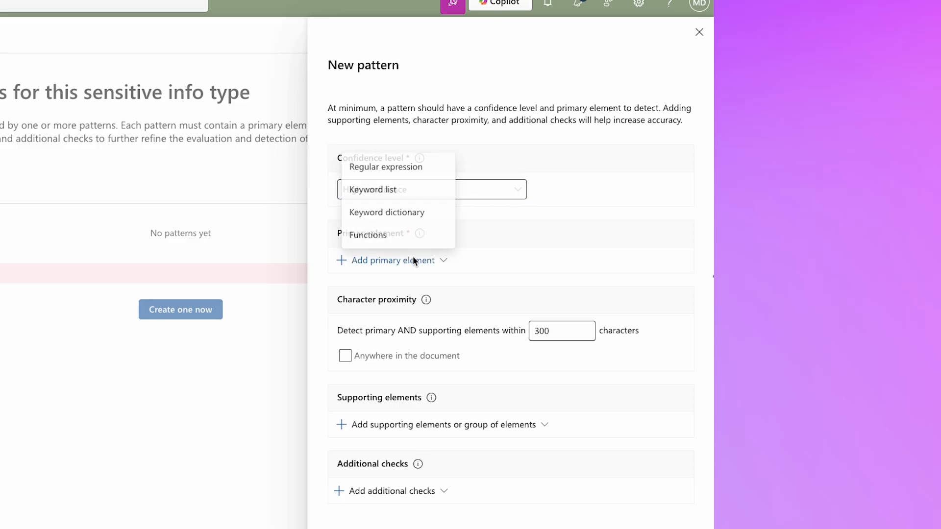
left_click(395, 192)
left_click(412, 203)
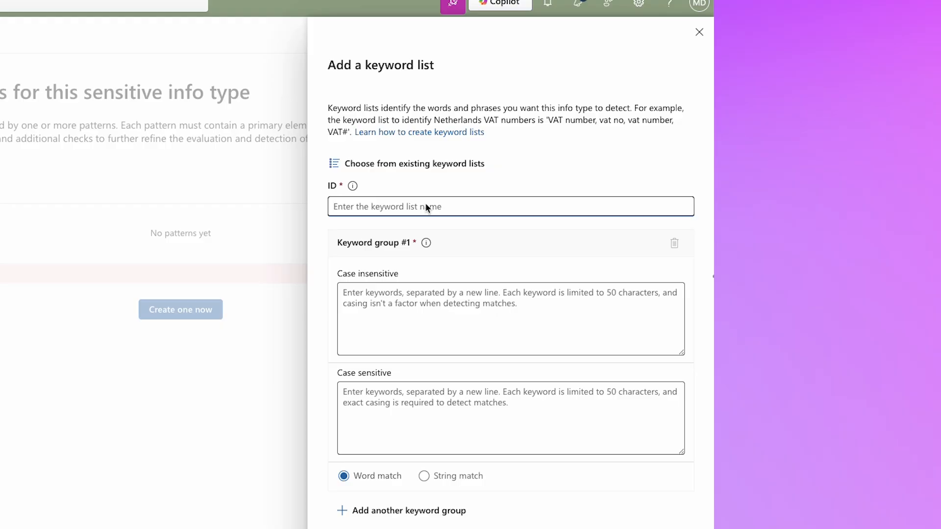
type("Keywords - Wonka Financial Services")
- Enter the case-insensitive keywords Wonka Financial Services, WFS, Wonka, Wonka Financial and Wonka Services on separate lines in keyword group #1
left_click(399, 316)
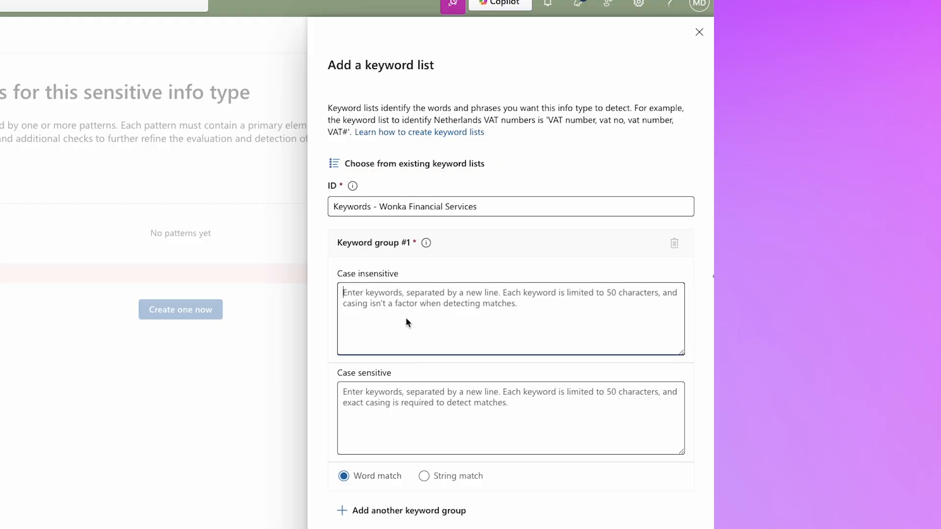
left_click(434, 405)
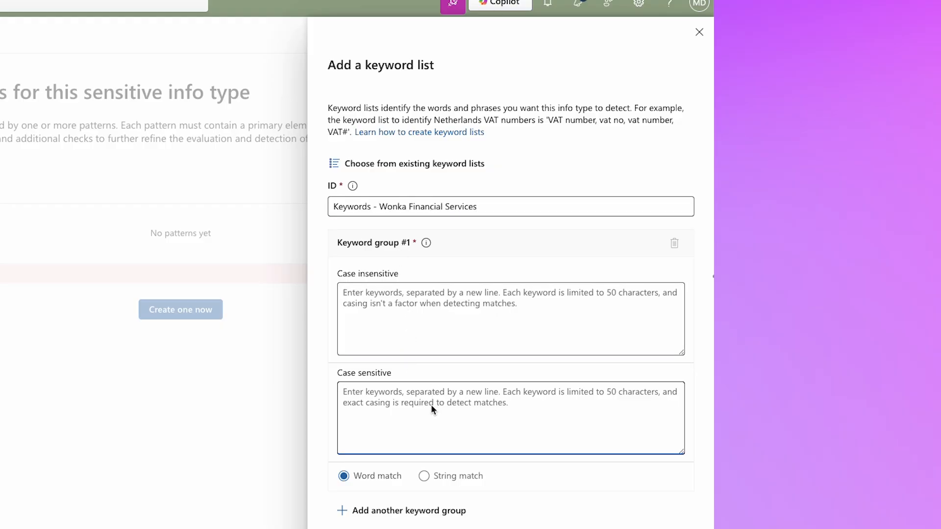
left_click(396, 302)
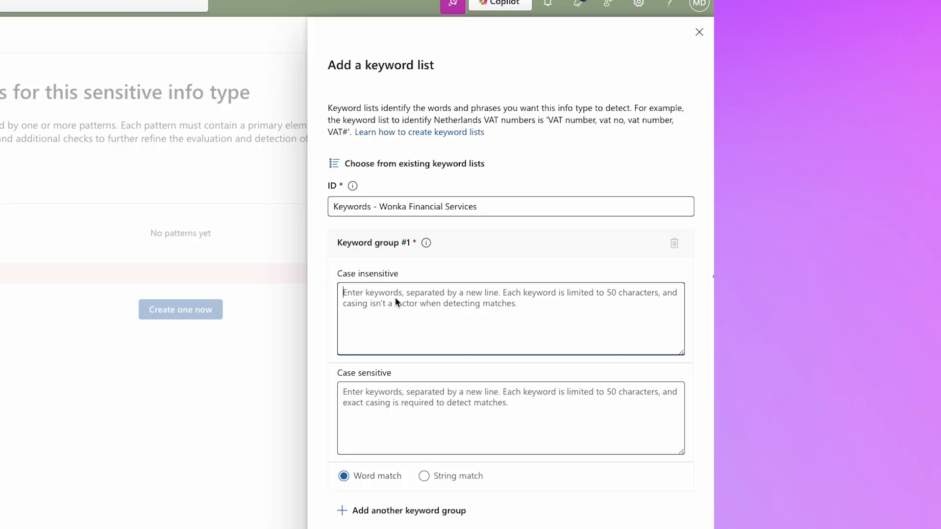
type("Wonka Financial Services W")
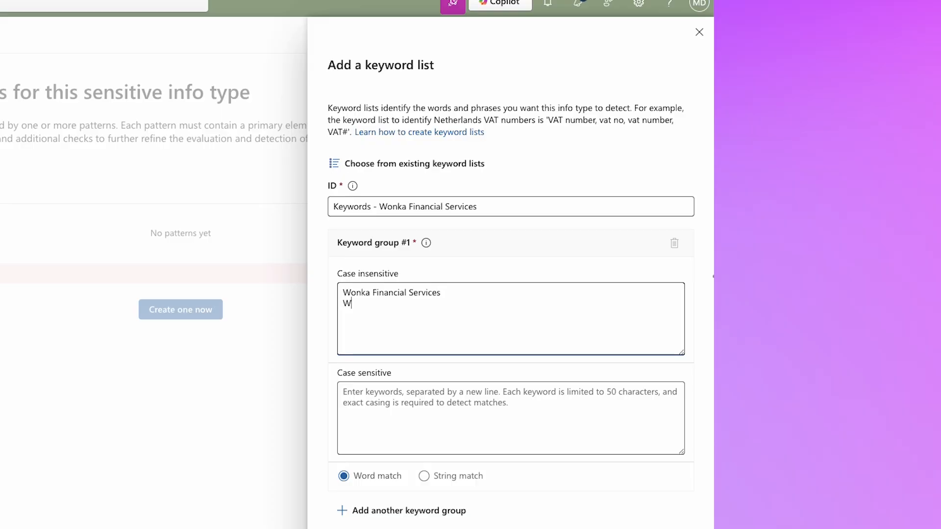
type("FS Wonka")
key("Return")
type("Wonka FInancial")
key("Return")
type("Wonka Serv")
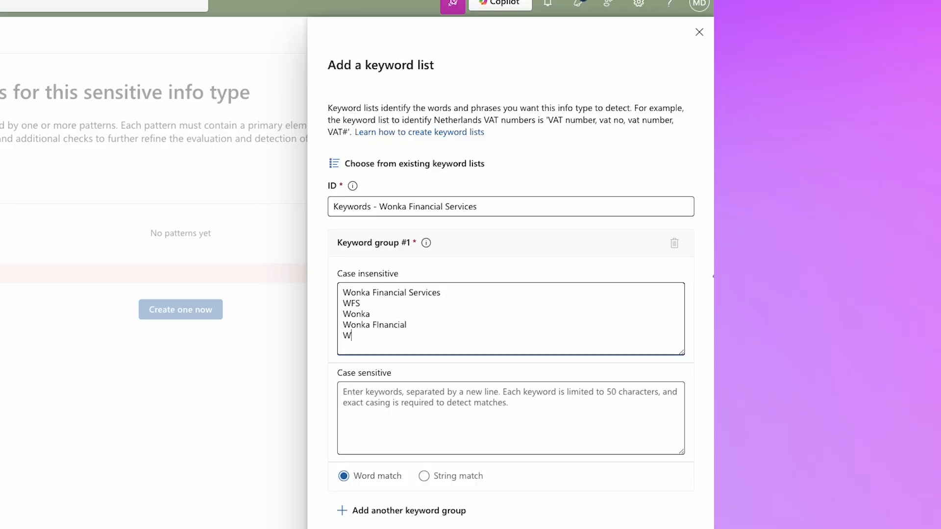
type("ices")
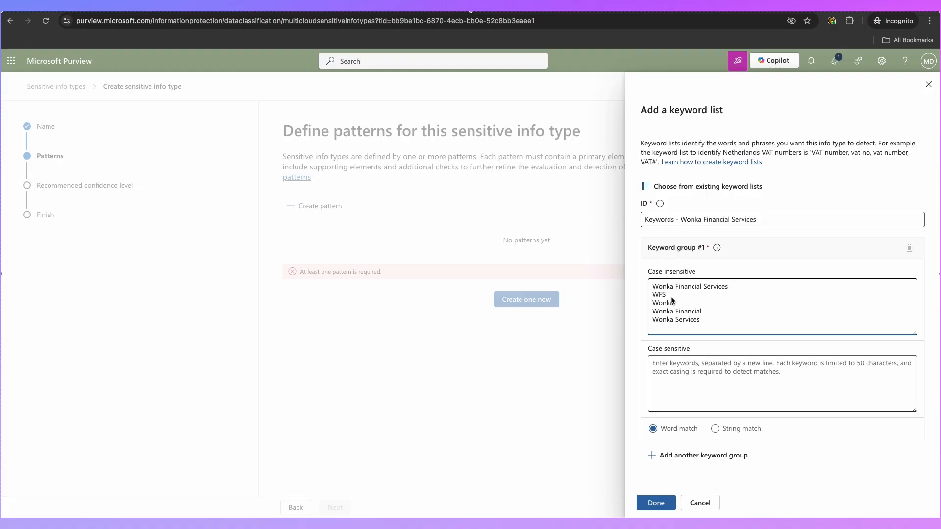
- Set keyword group #1 to String match and save the keyword list
left_click(722, 431)
left_click(674, 429)
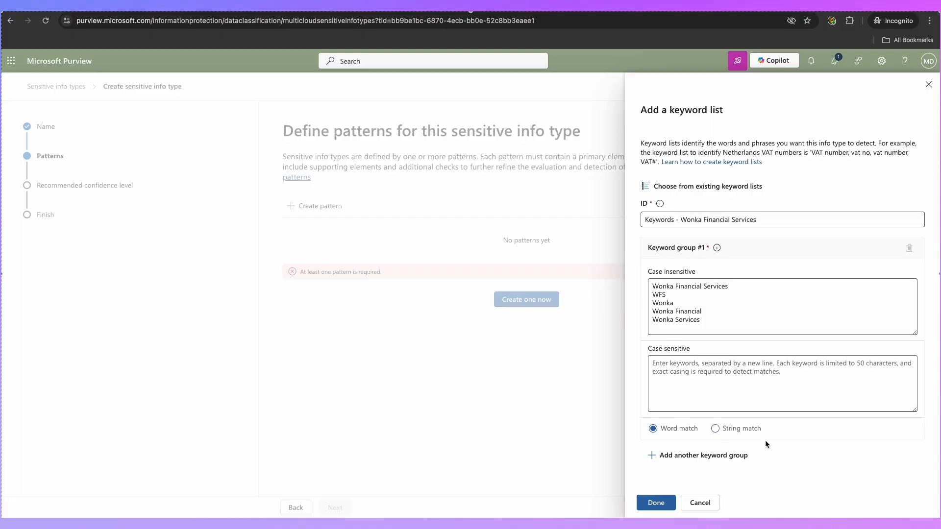
left_click(716, 429)
left_click(688, 288)
mouse_move(699, 286)
left_mouse_down()
mouse_move(678, 287)
mouse_move(722, 287)
mouse_move(711, 287)
left_mouse_up()
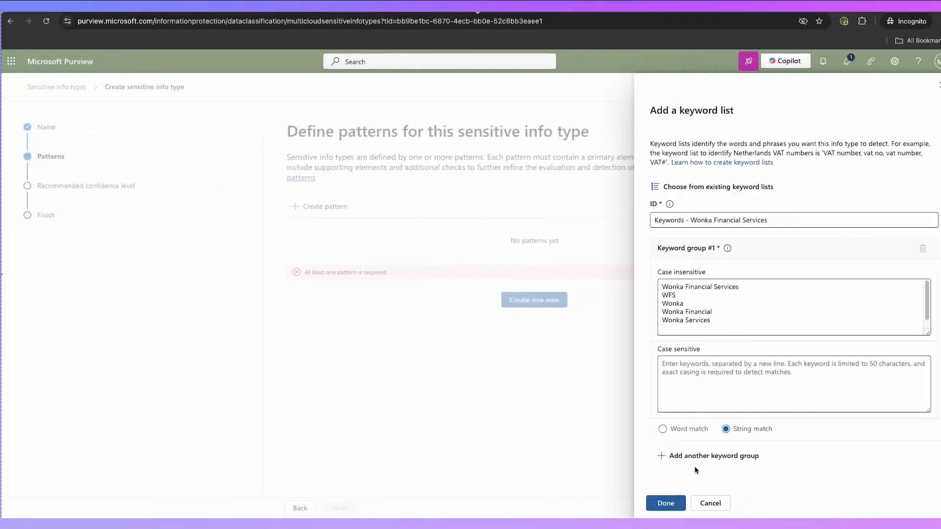
left_click(655, 503)
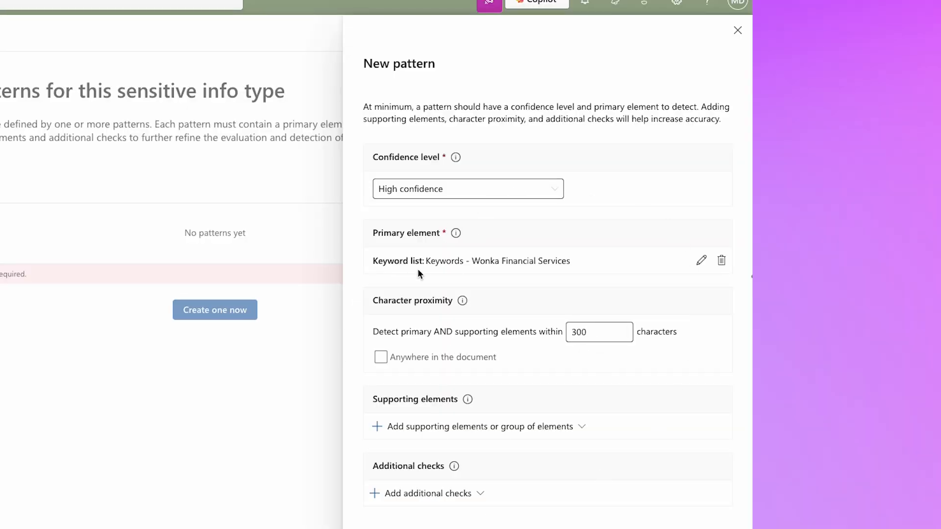
- Set the character proximity to anywhere in the document, review the additional check options, and create the pattern
left_click_drag(591, 333, 514, 329)
left_click(602, 333)
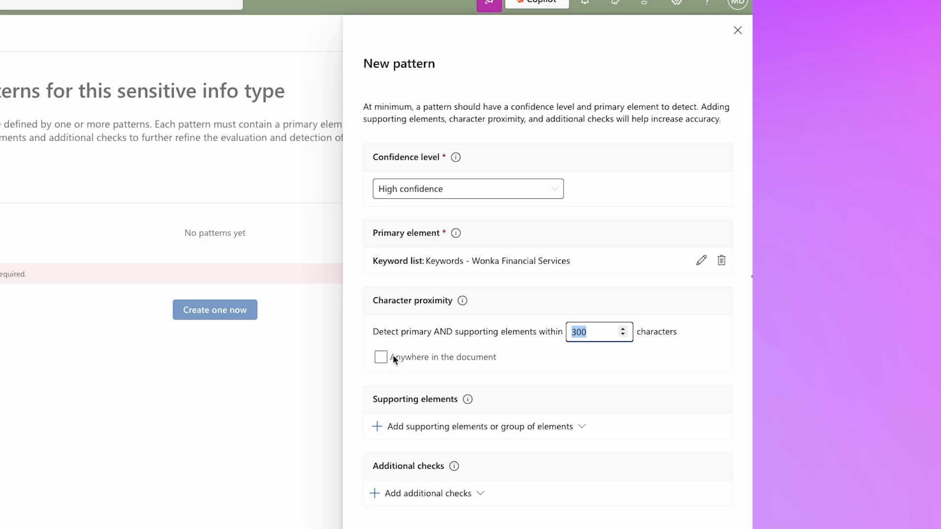
left_click(381, 358)
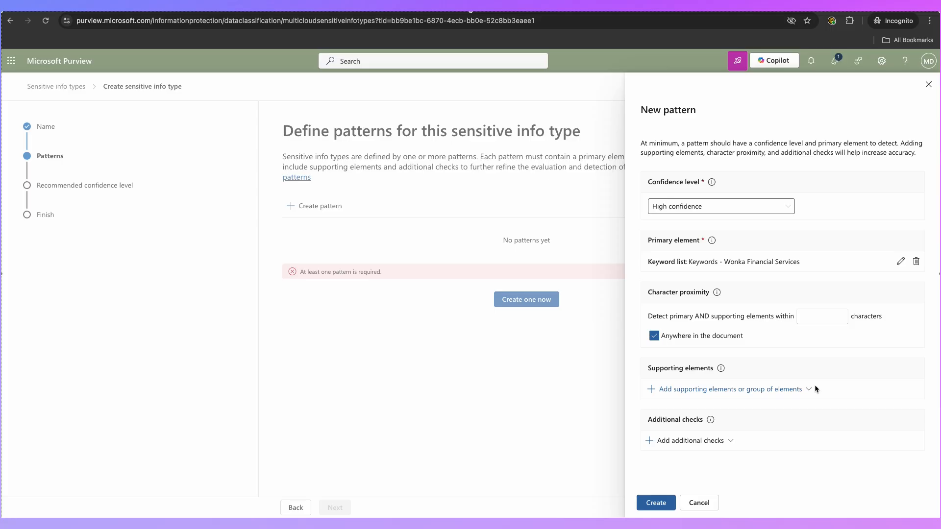
left_click(713, 442)
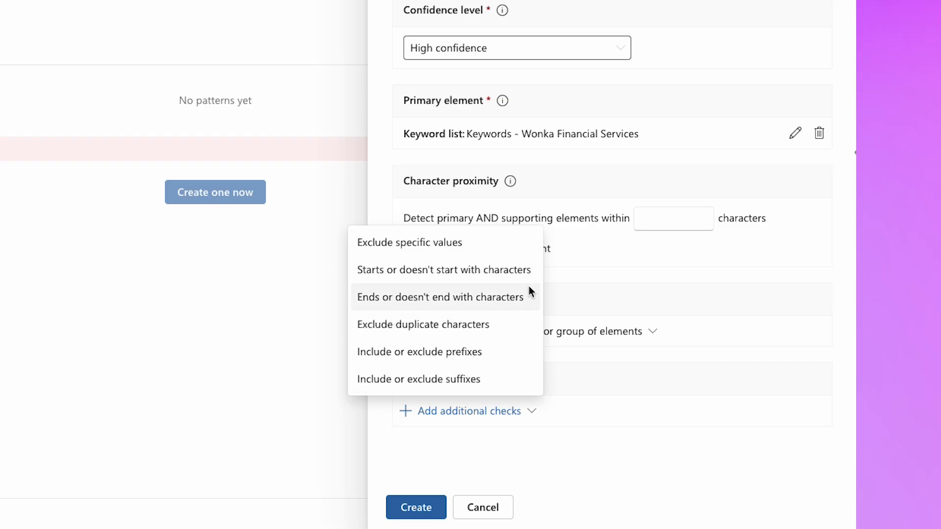
left_click(589, 452)
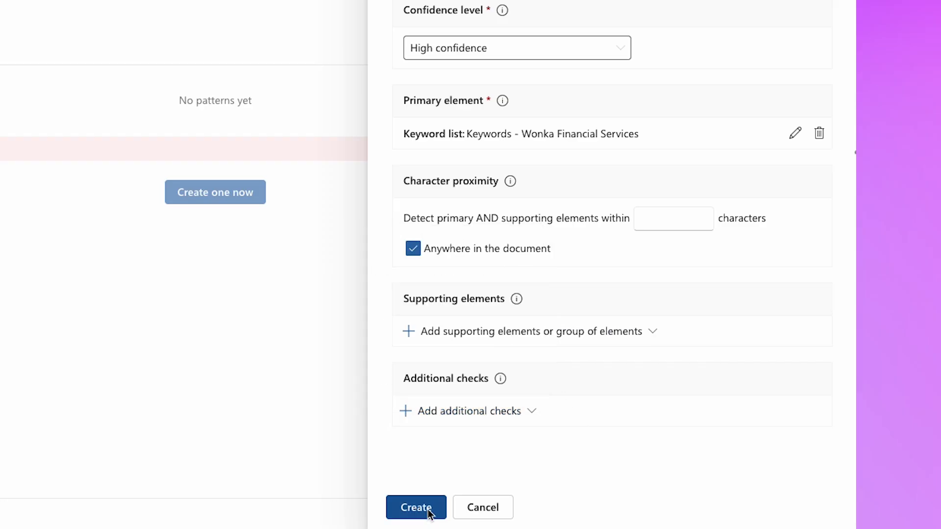
left_click(415, 505)
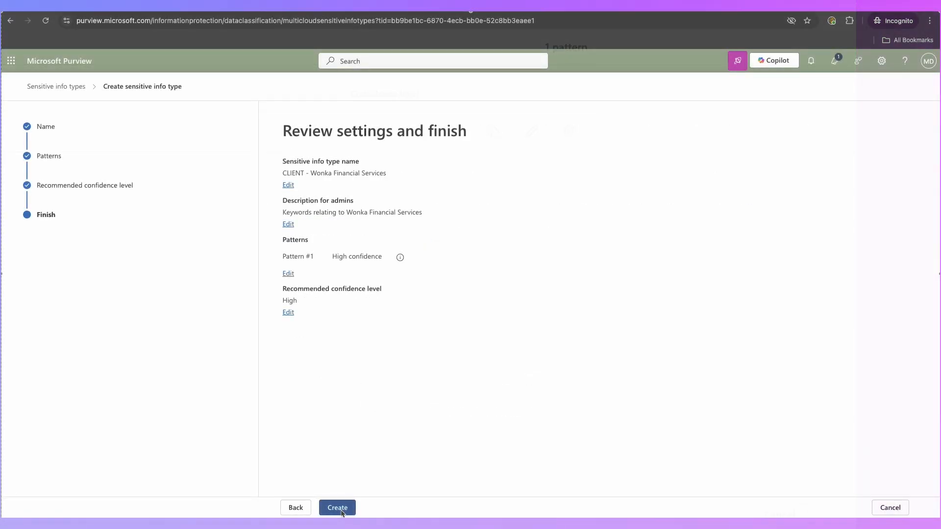
- Create the sensitive info type from the reviewed settings and search the sensitive info types for CLIENT
left_click(342, 512)
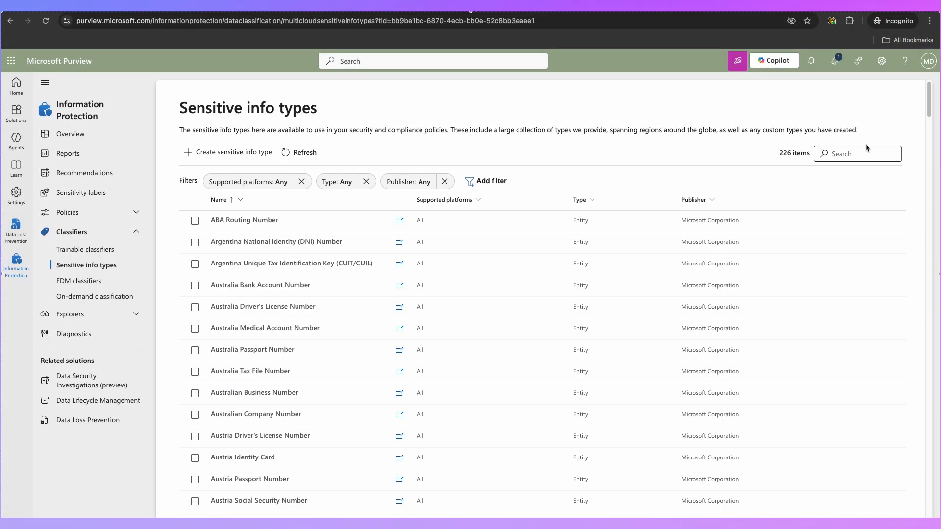
left_click(866, 146)
type("CLIENT")
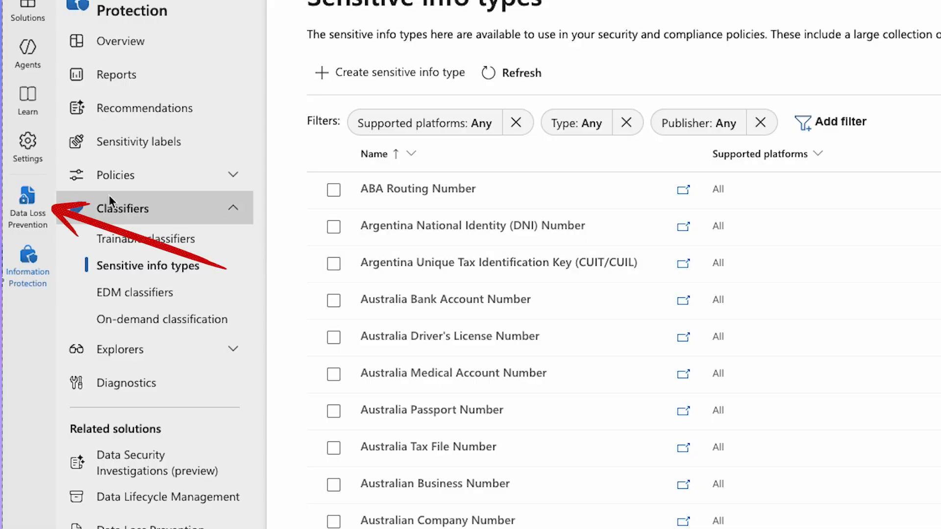
- Start a new data loss prevention policy that protects data stored in connected sources
left_click(22, 198)
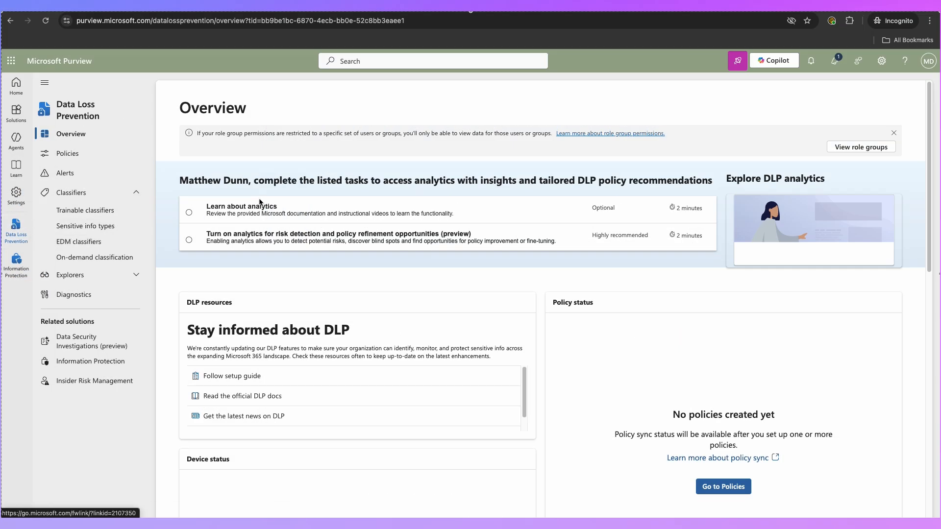
left_click(82, 156)
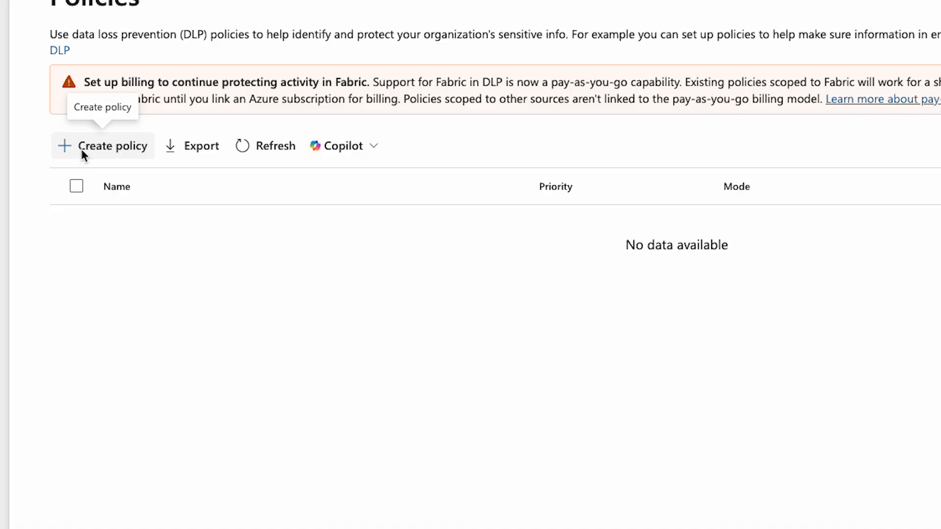
left_click(81, 149)
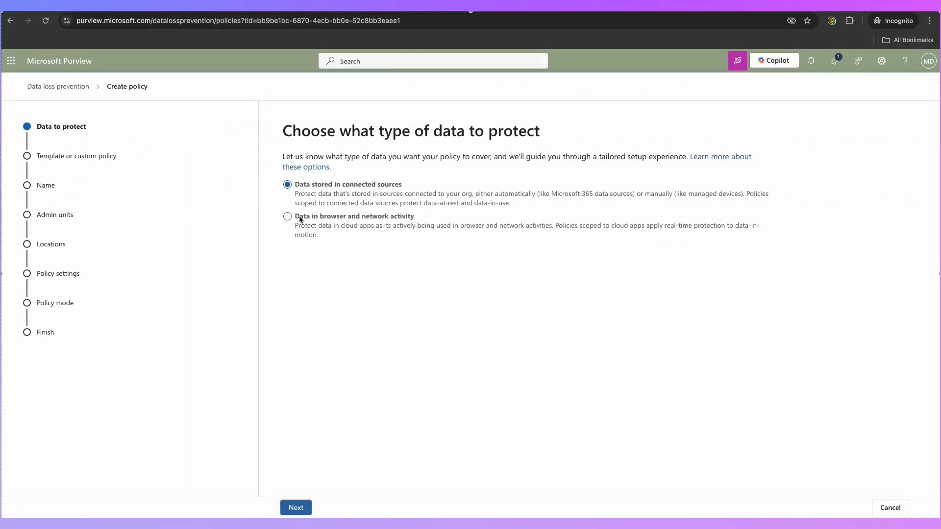
left_click(287, 217)
left_click(287, 184)
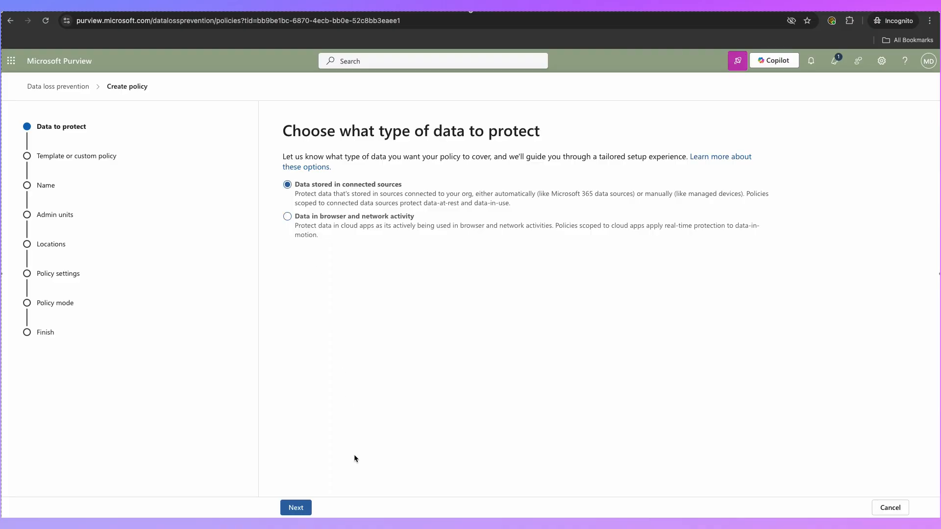
left_click(306, 511)
- Review the regulation templates offered in the Custom, Financial, Medical and health, and Privacy categories
left_click(364, 324)
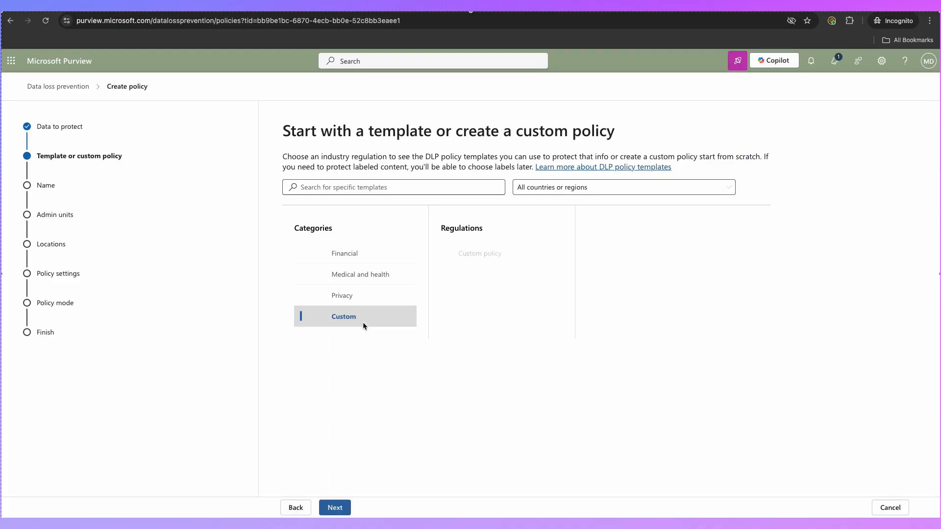
left_click(369, 259)
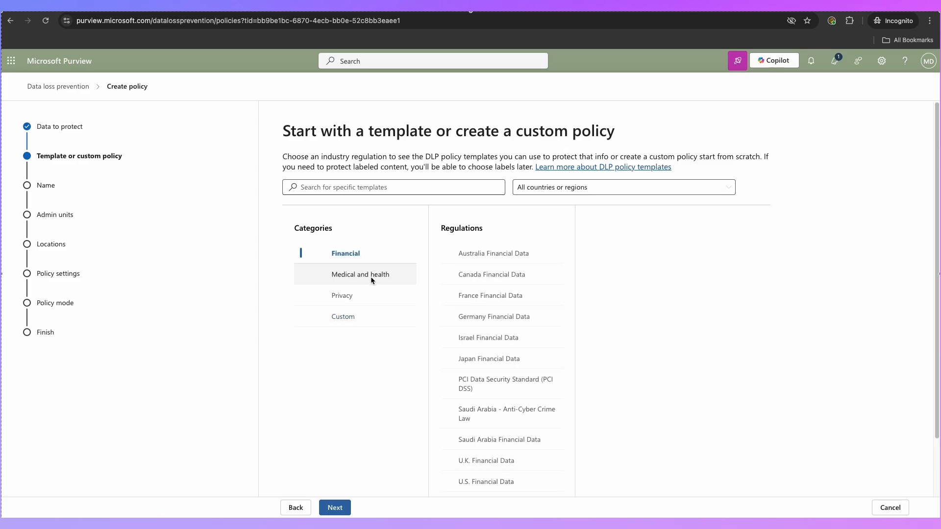
left_click(362, 289)
left_click(362, 278)
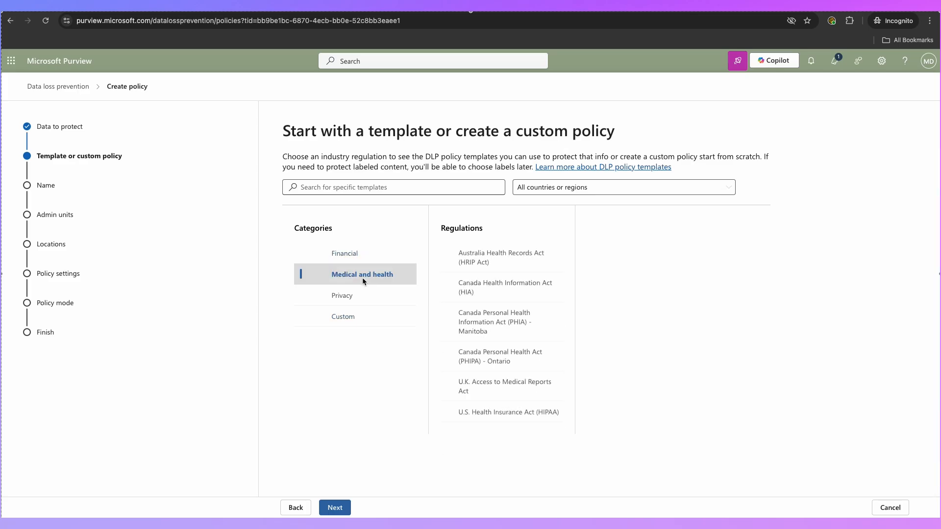
left_click(359, 252)
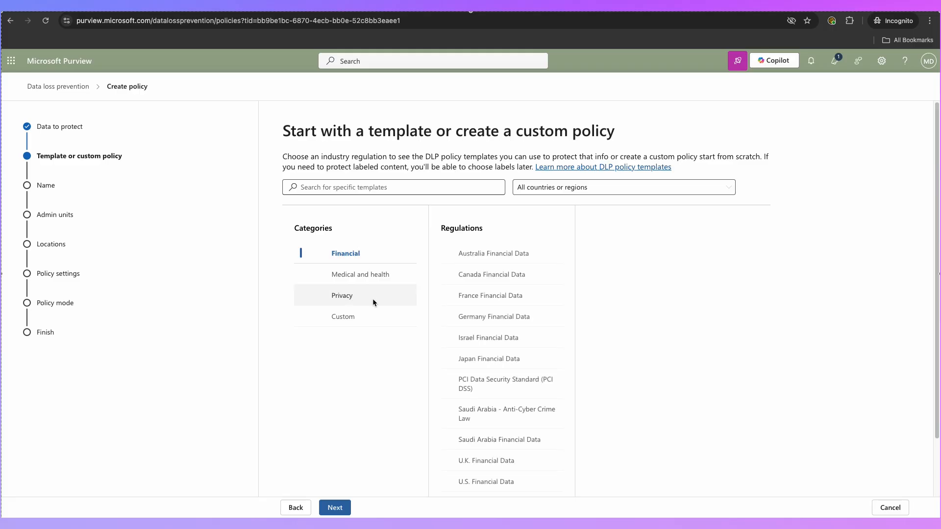
left_click(372, 300)
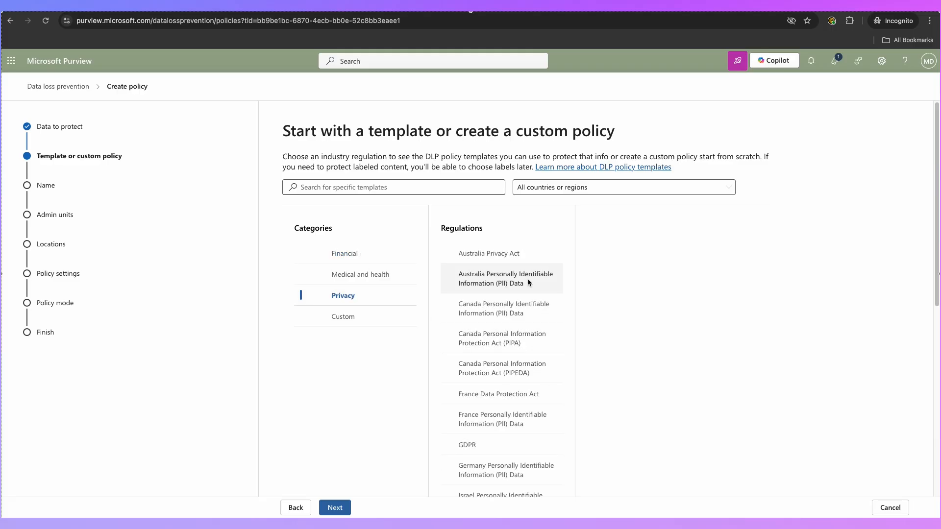
scroll(528, 441, "down", 1)
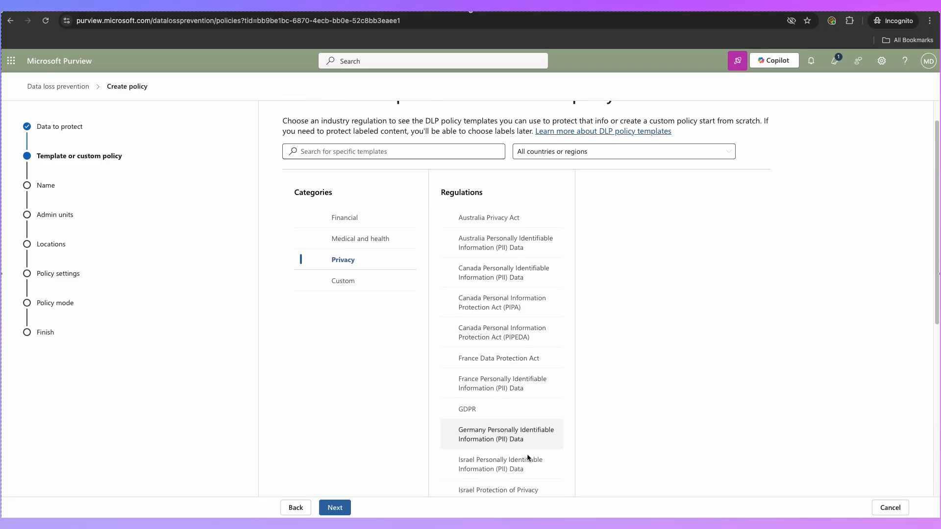
scroll(510, 342, "down", 4)
scroll(511, 338, "down", 1)
scroll(511, 336, "down", 2)
scroll(511, 337, "up", 8)
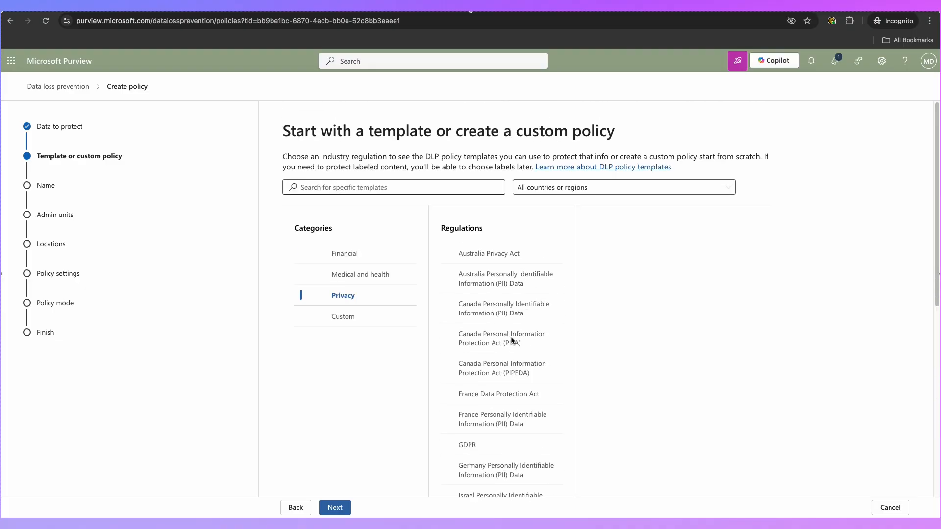
- Base the policy on the Custom policy option in the Custom category and continue to naming
left_click(344, 318)
left_click(473, 253)
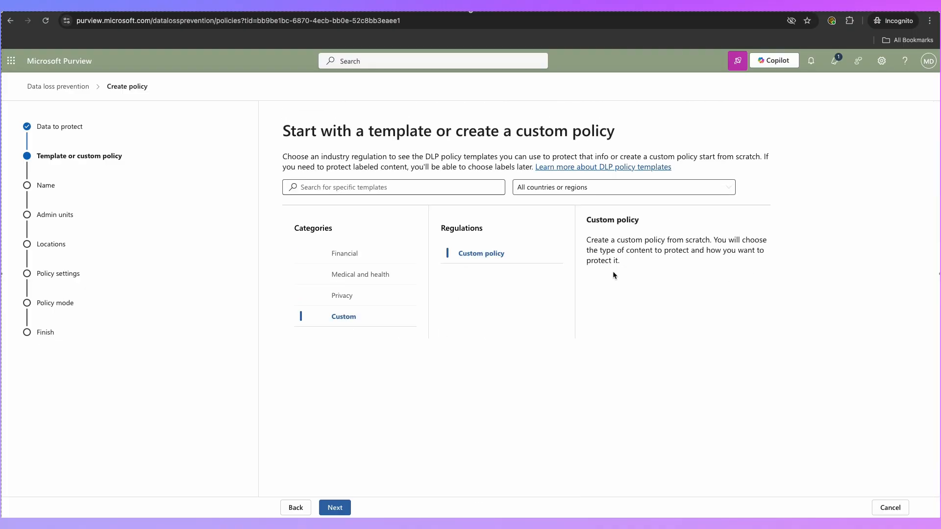
left_click(335, 509)
- Name the policy "CLIENT - Block Sharing 365 Files for Wonka Financial Services" and clear its description
triple_click(339, 205)
type("CLIENT - Block Sharing 365 Files for Wonka Financial Services")
triple_click(365, 270)
key("BackSpace")
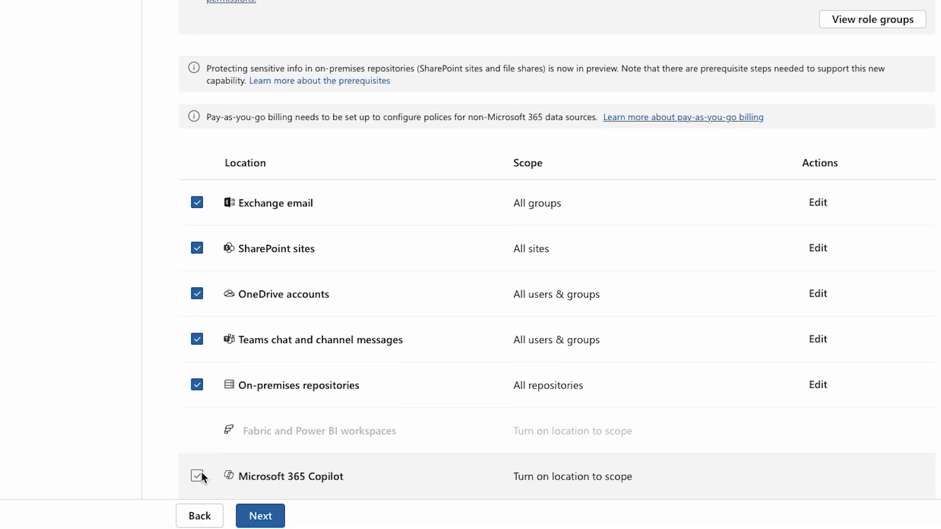
- Limit the policy locations to Exchange email, SharePoint sites, OneDrive accounts, and Teams chat and channel messages
left_click(197, 476)
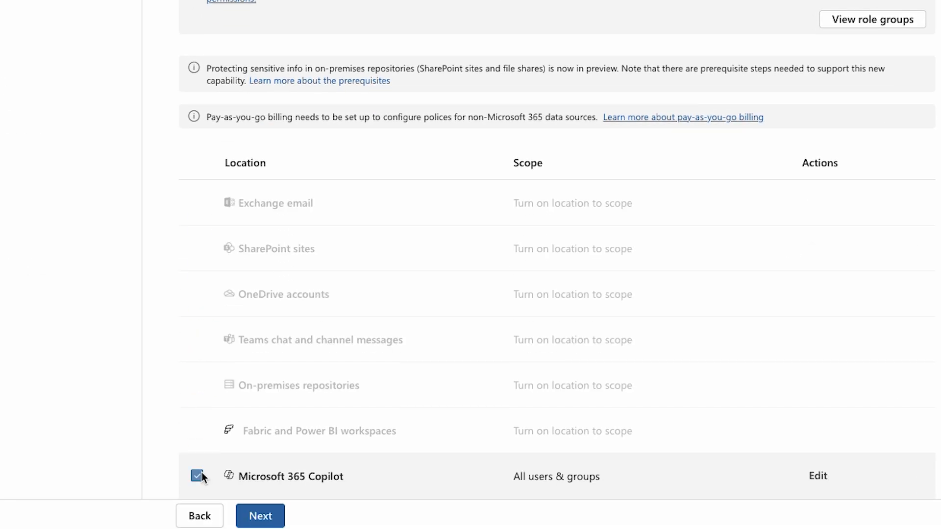
left_click(198, 480)
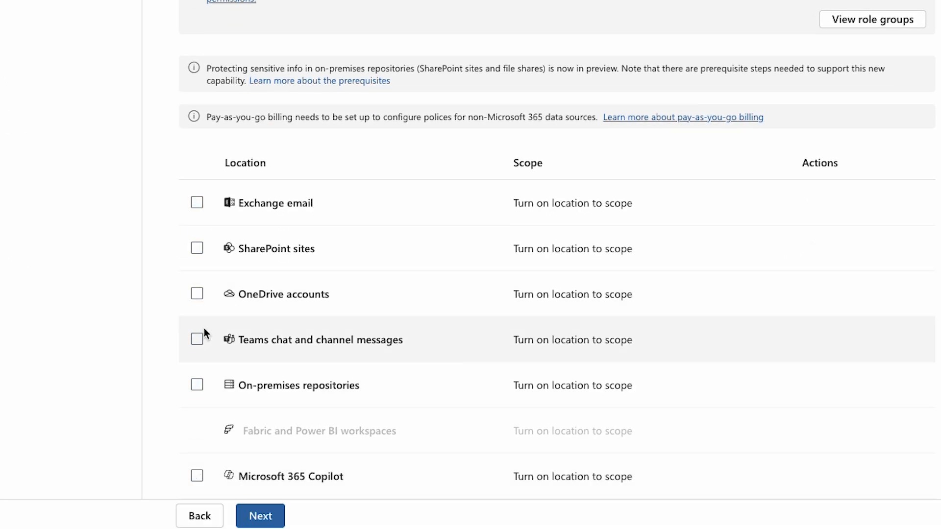
left_click(195, 385)
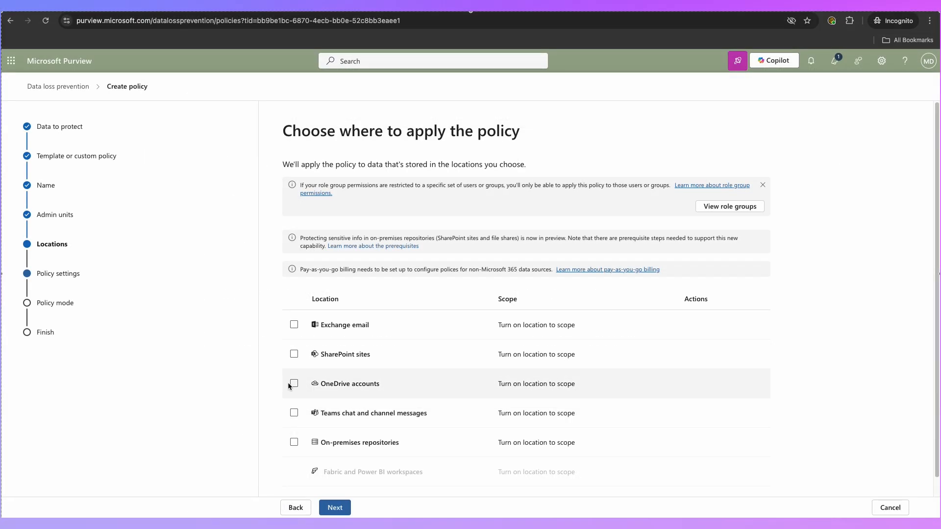
left_click(294, 325)
left_click(295, 355)
left_click(294, 383)
left_click(294, 413)
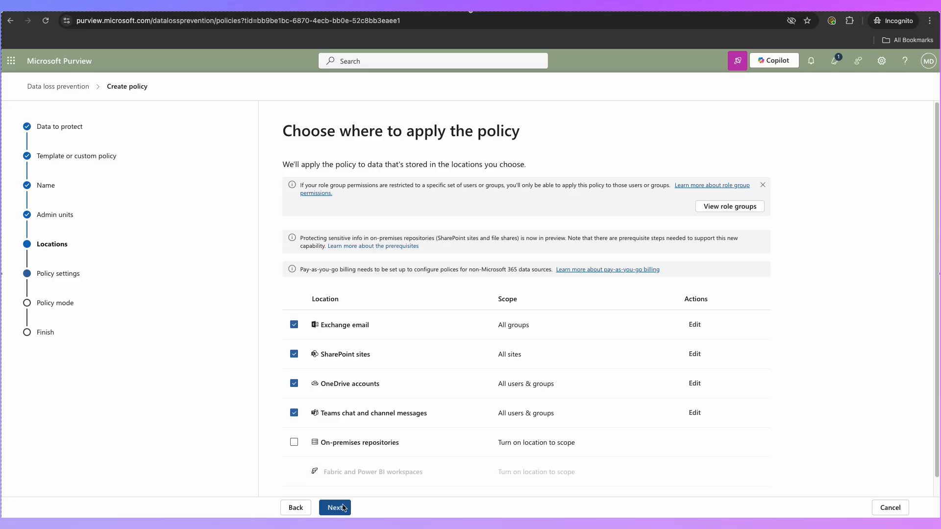
left_click(696, 325)
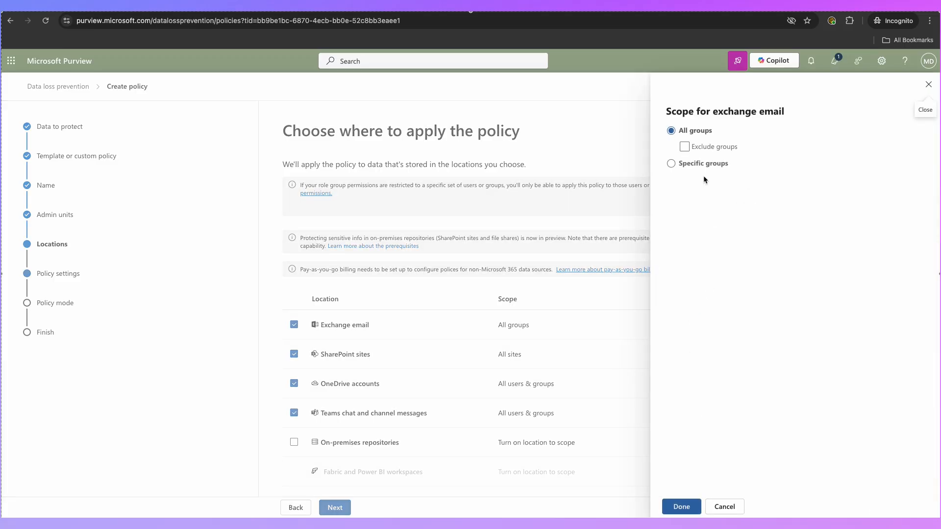
left_click(698, 149)
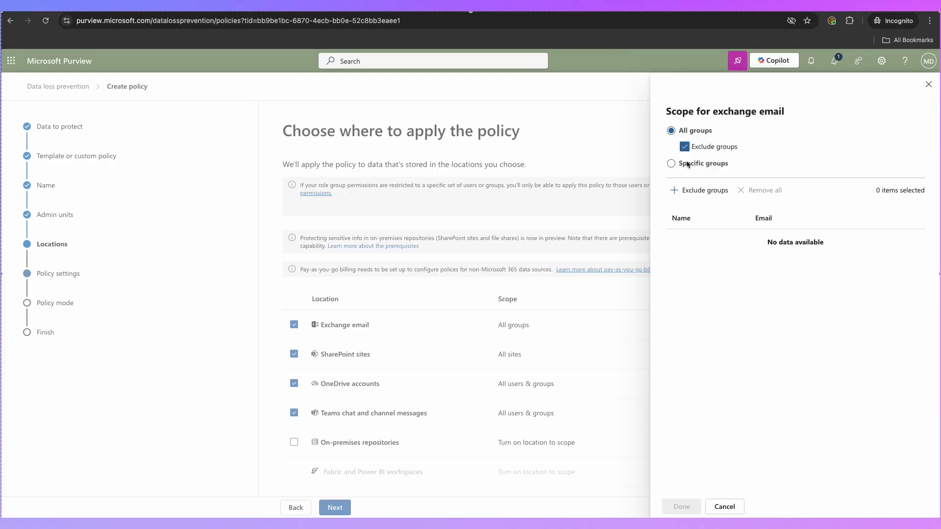
left_click(672, 163)
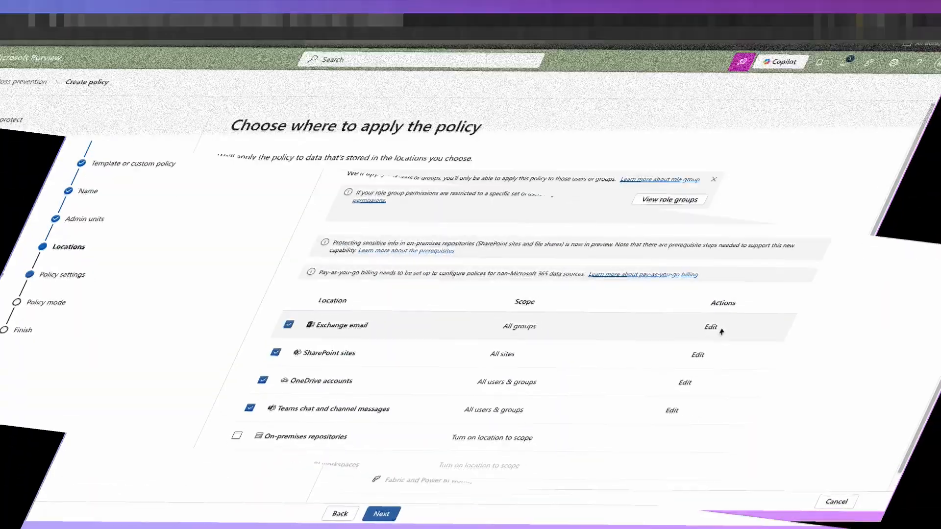
- Scope Exchange email to specific groups, enable the Exclude groups option, and include the Accounts group
left_click(701, 324)
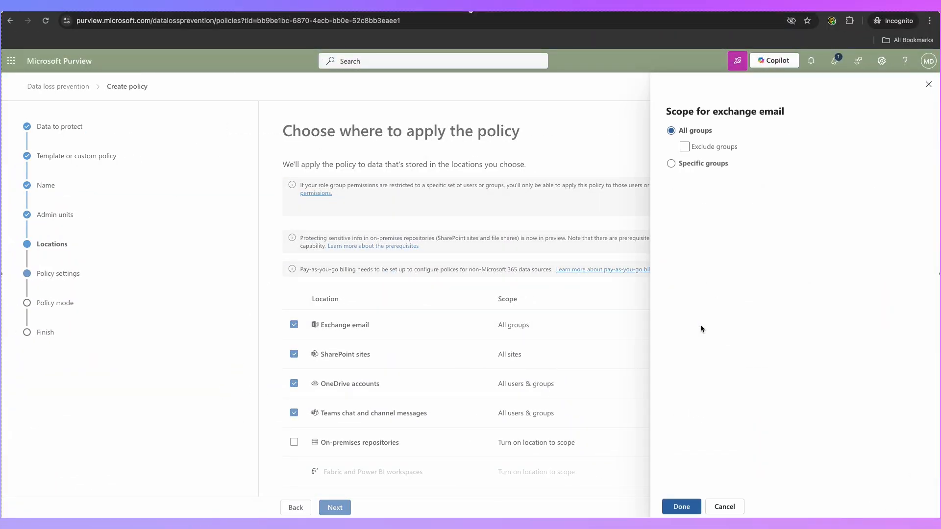
left_click(681, 163)
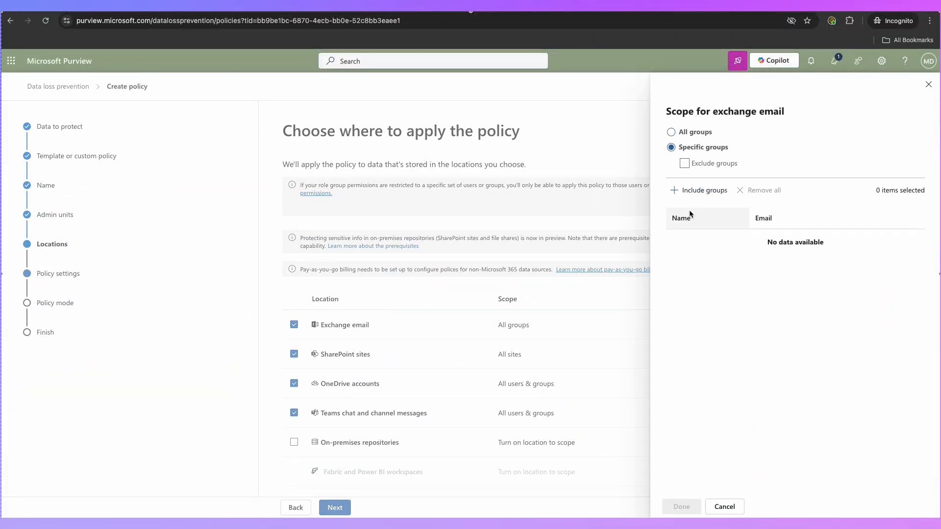
left_click(684, 163)
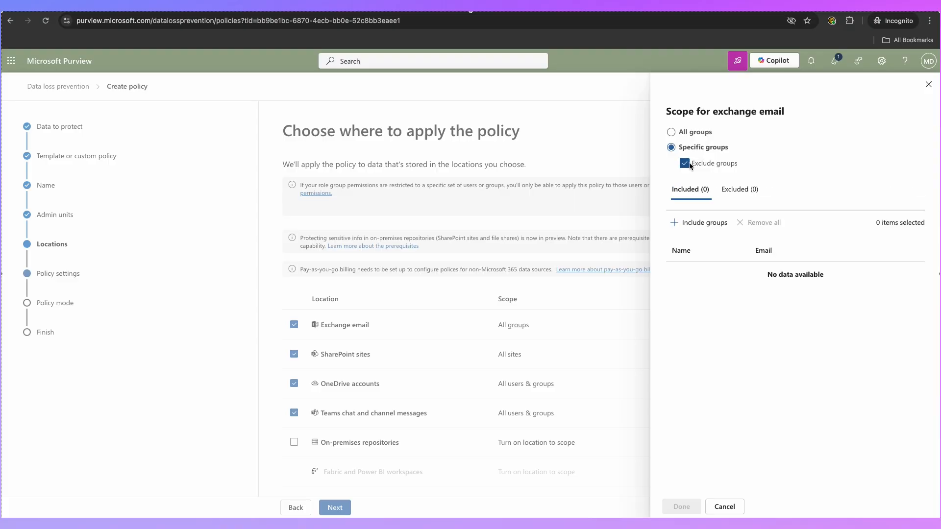
left_click(689, 220)
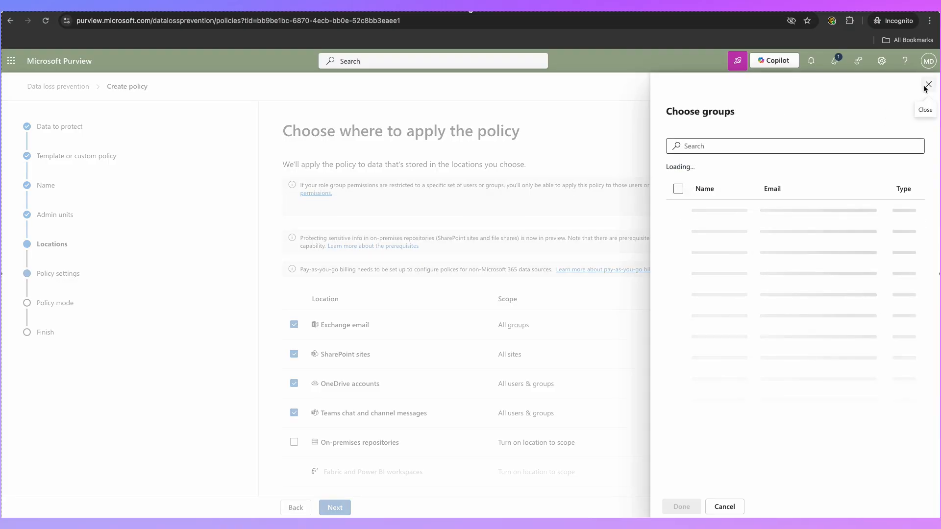
left_click(679, 337)
left_click(681, 507)
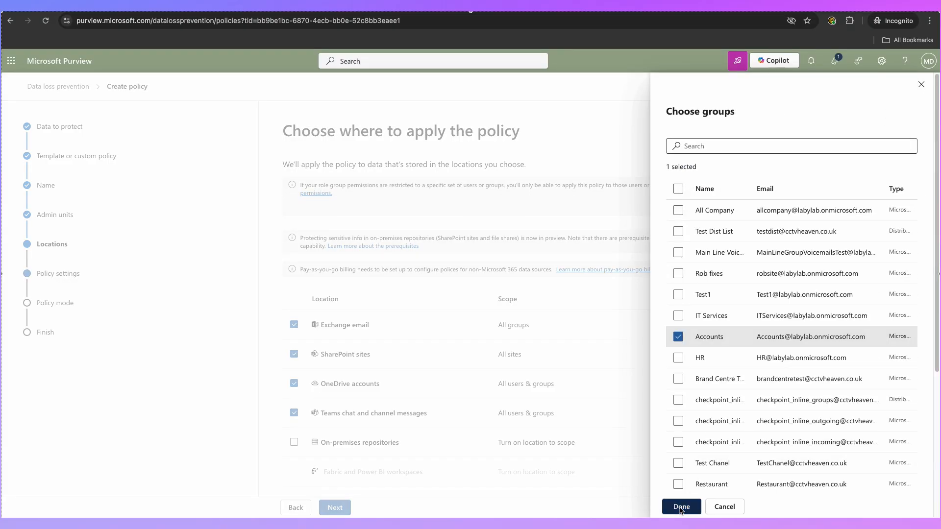
left_click(678, 507)
- Continue to the advanced DLP rules and create a rule named "Block Sharing via Microsoft 365", leaving the description empty
left_click(335, 508)
left_click(335, 508)
left_click(308, 201)
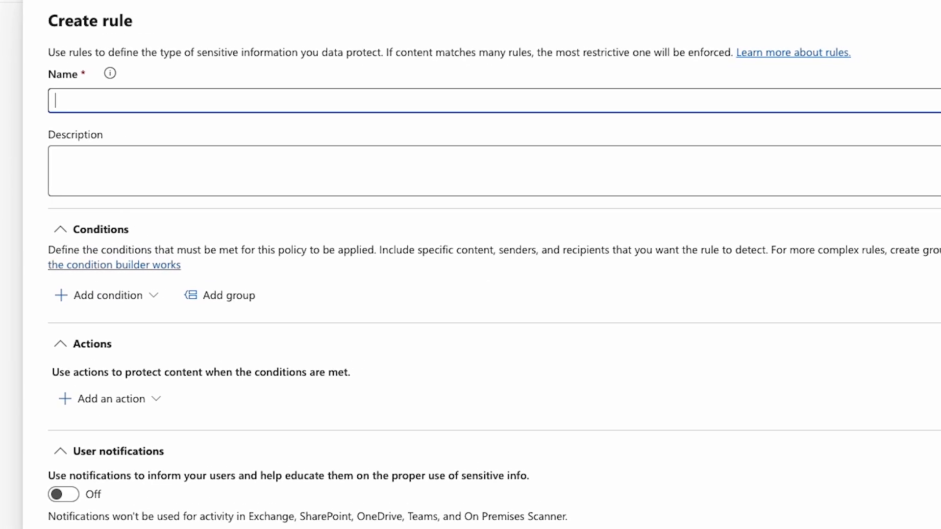
type("ock")
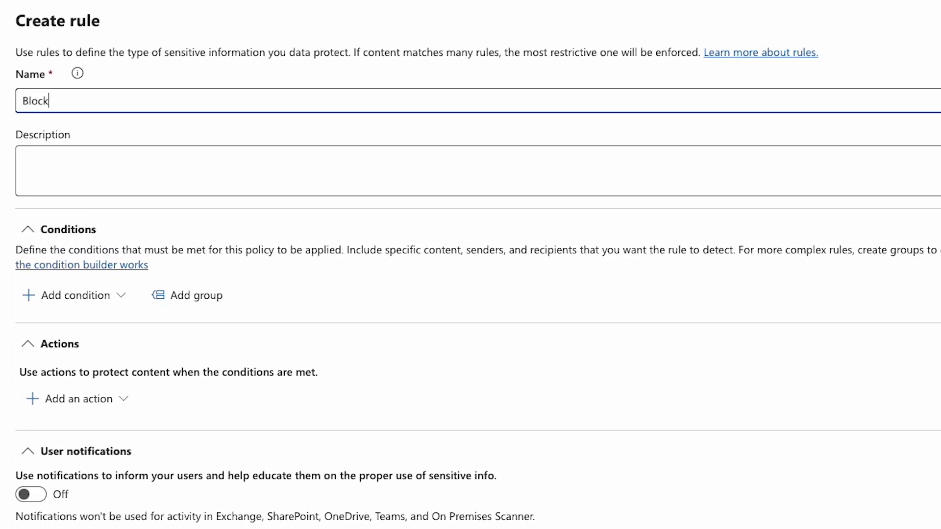
type(" Sharing via Microsoft 365")
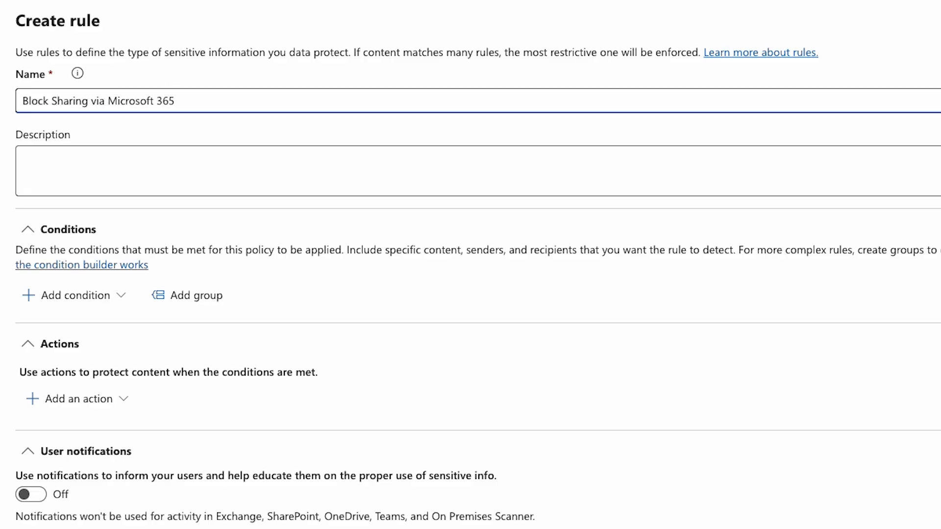
left_click(116, 182)
- Add the condition "Content is shared from Microsoft 365" to the rule and set it to "with people outside my organization"
left_click(111, 295)
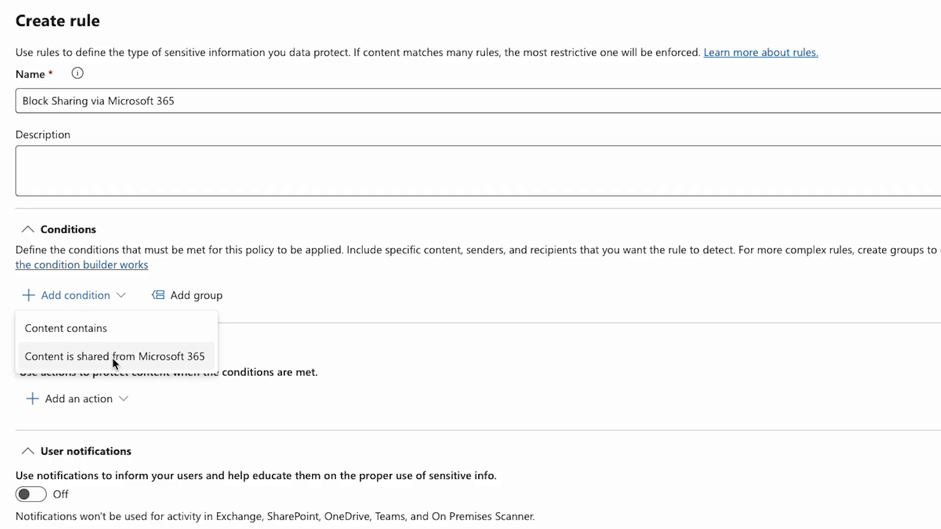
left_click(112, 357)
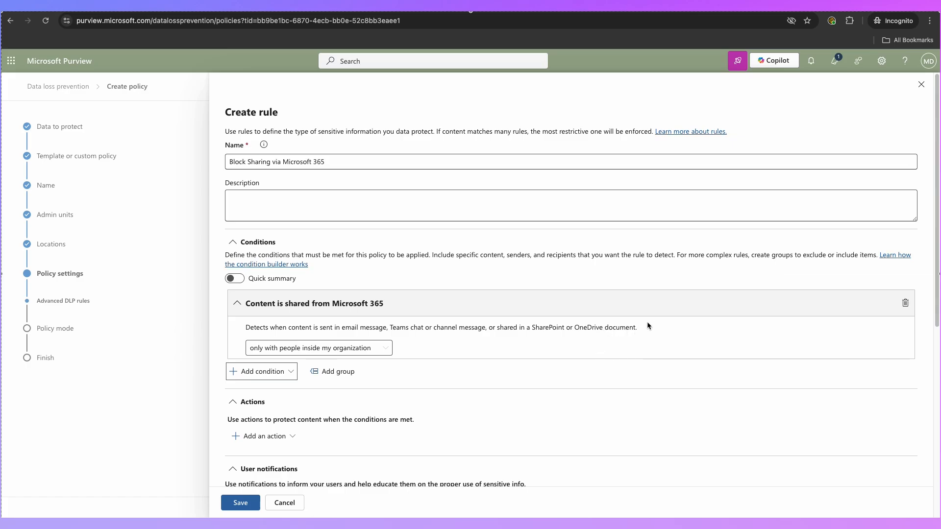
scroll(647, 322, "down", 2)
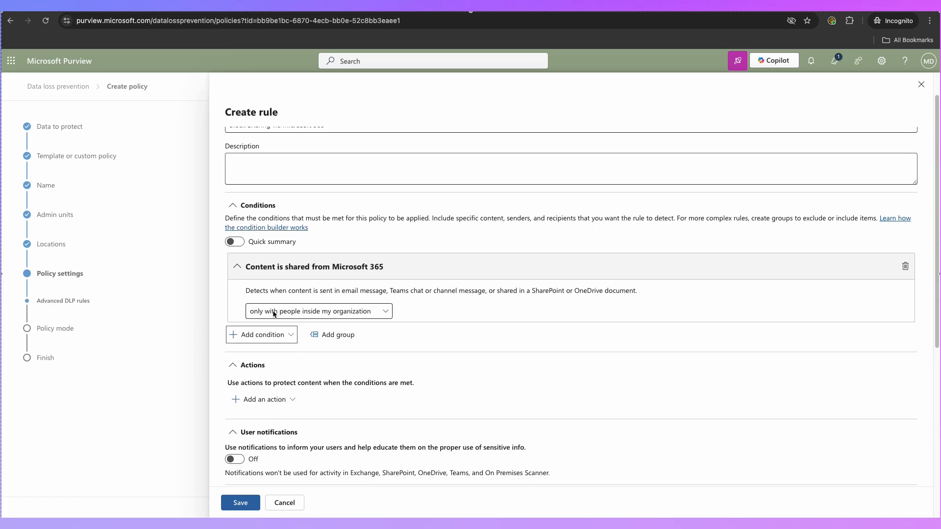
left_click(363, 316)
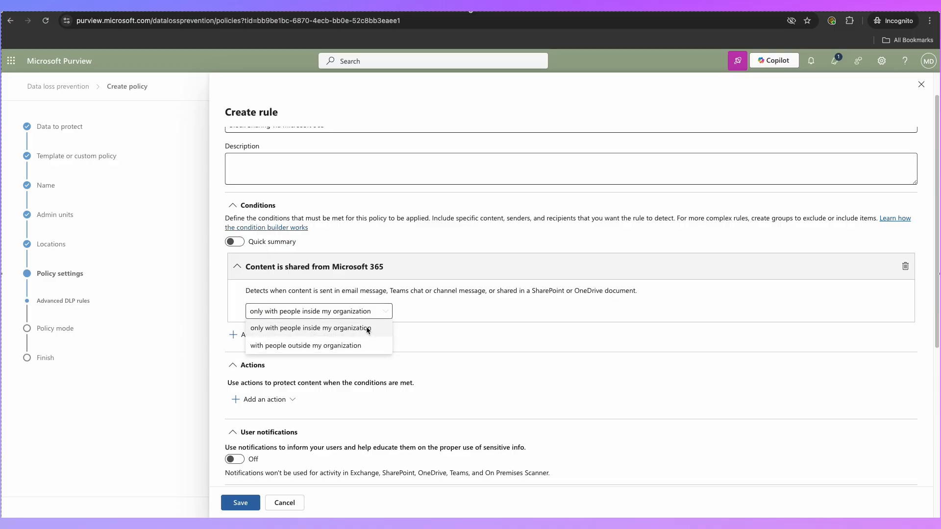
left_click(369, 328)
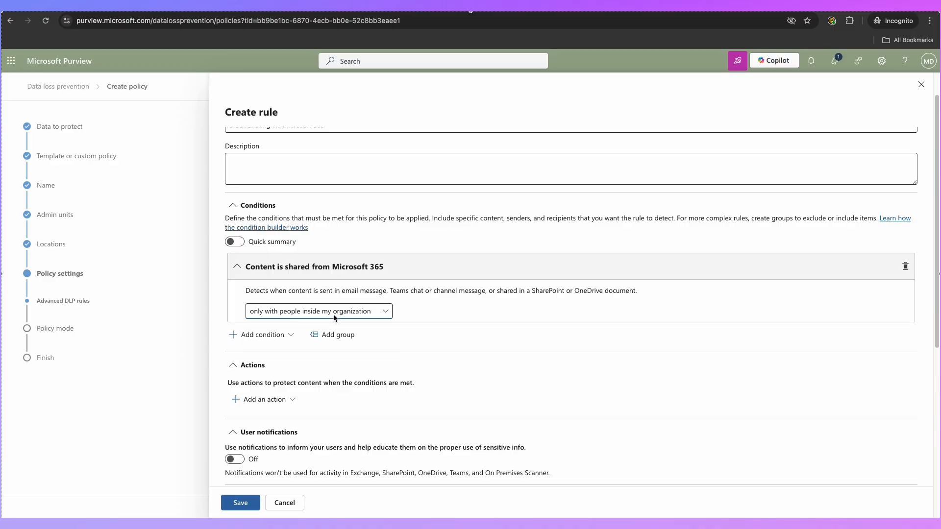
left_click(334, 314)
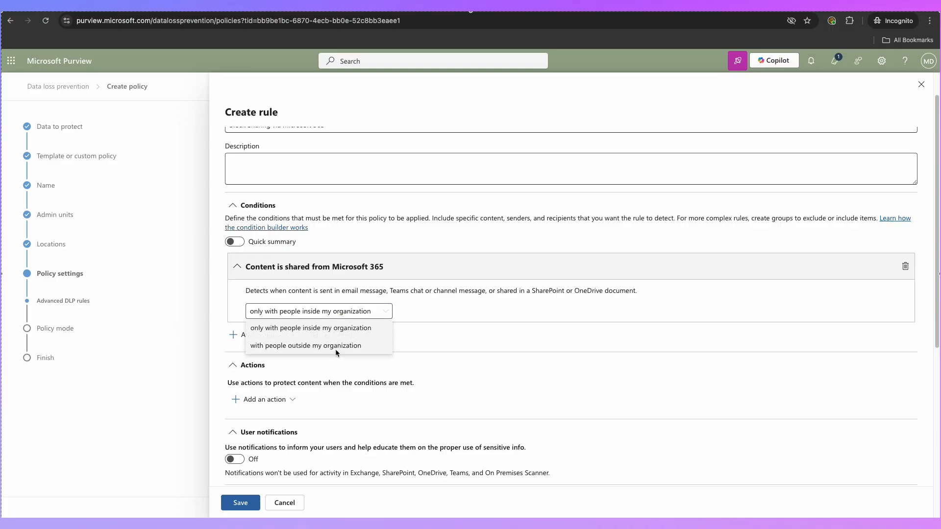
left_click(310, 346)
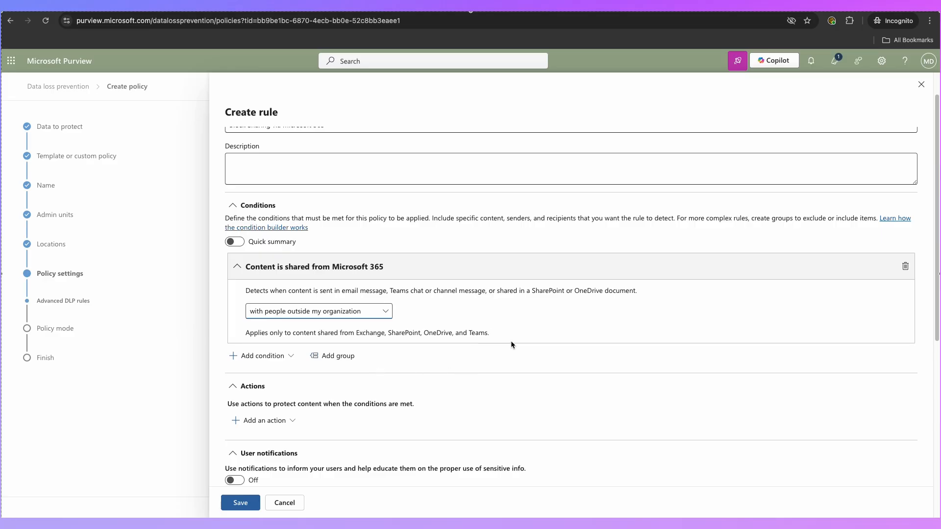
- Add a "Content contains" condition to the rule with the sensitive info type "CLIENT - Wonka Financial Services"
scroll(510, 340, "down", 2)
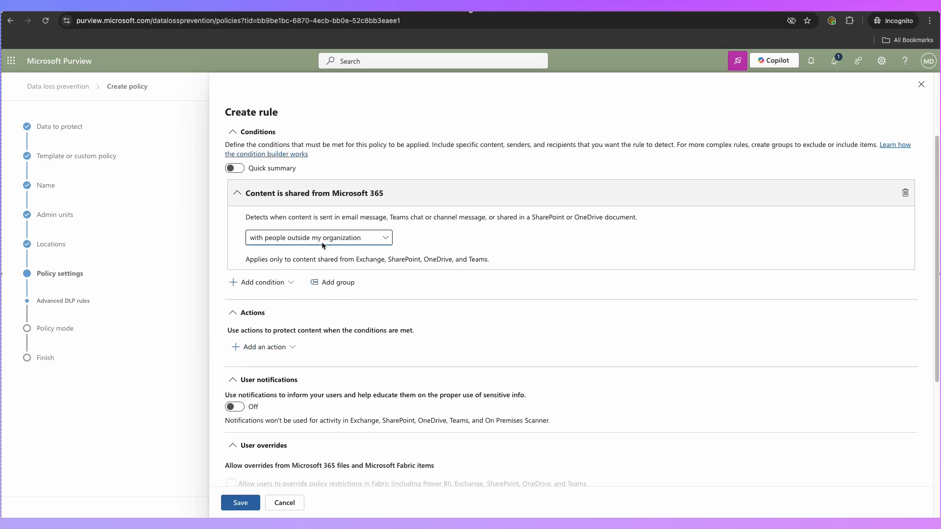
left_click(283, 285)
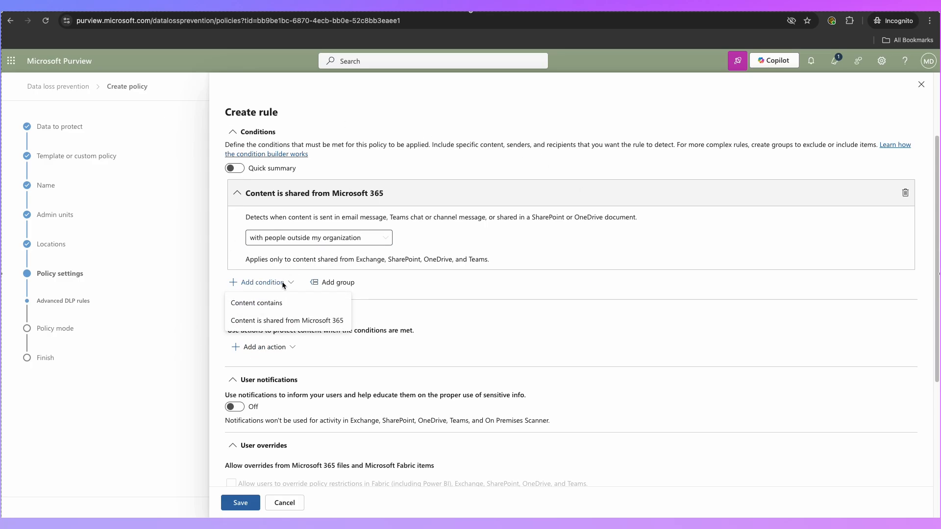
left_click(268, 303)
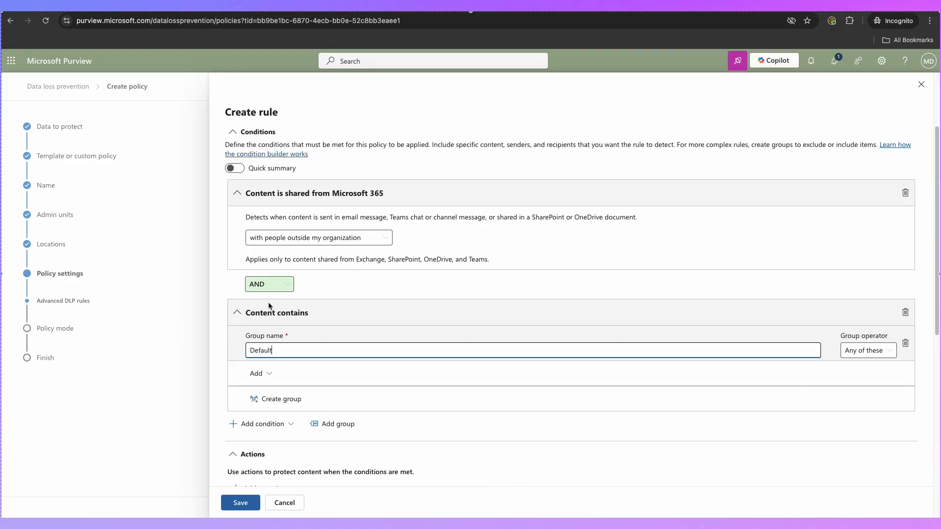
left_click(266, 375)
left_click(302, 374)
left_click(262, 375)
left_click(275, 395)
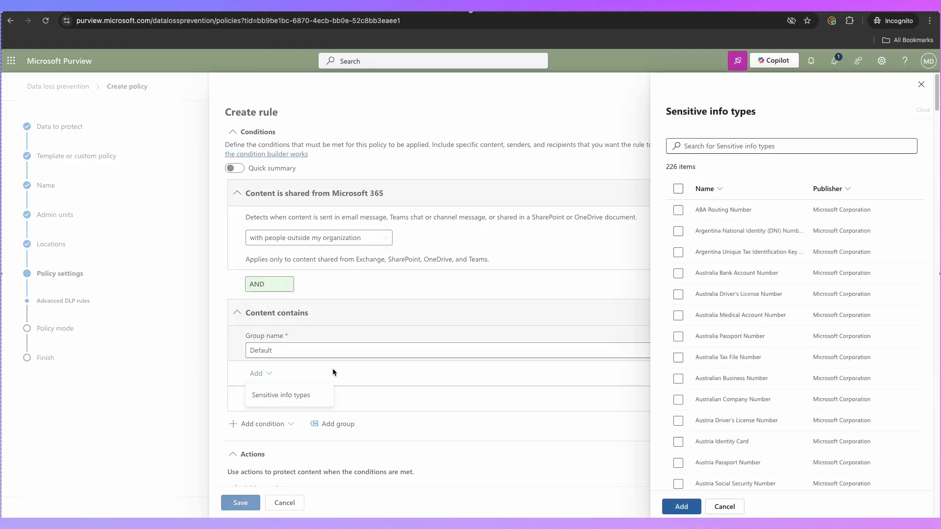
left_click(707, 148)
type("CLIENT")
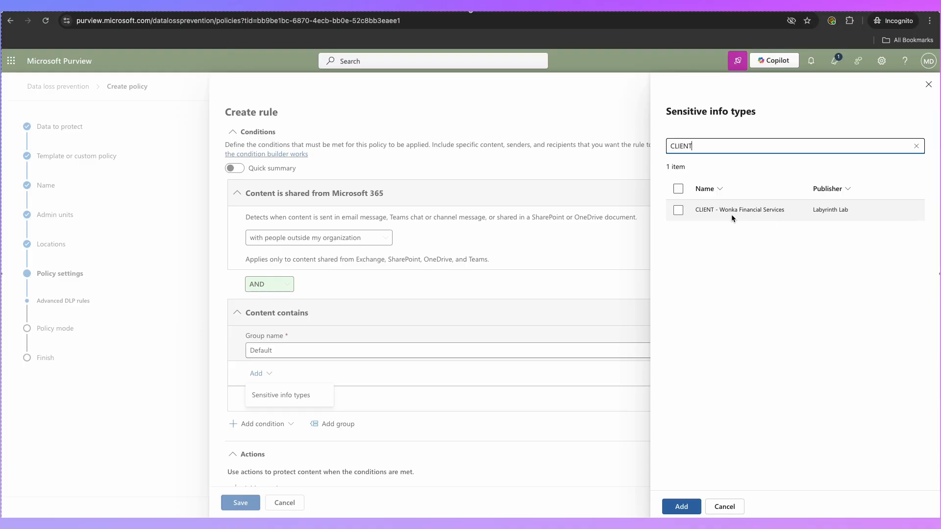
left_click(678, 210)
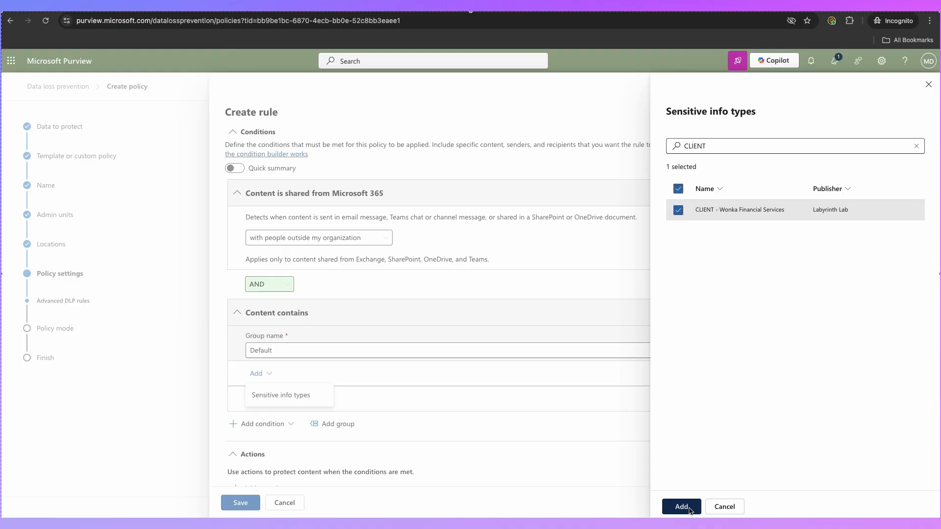
left_click(683, 507)
- Keep the Wonka Financial Services info type at high confidence with a minimum instance count of 1
scroll(318, 363, "down", 3)
left_click(680, 331)
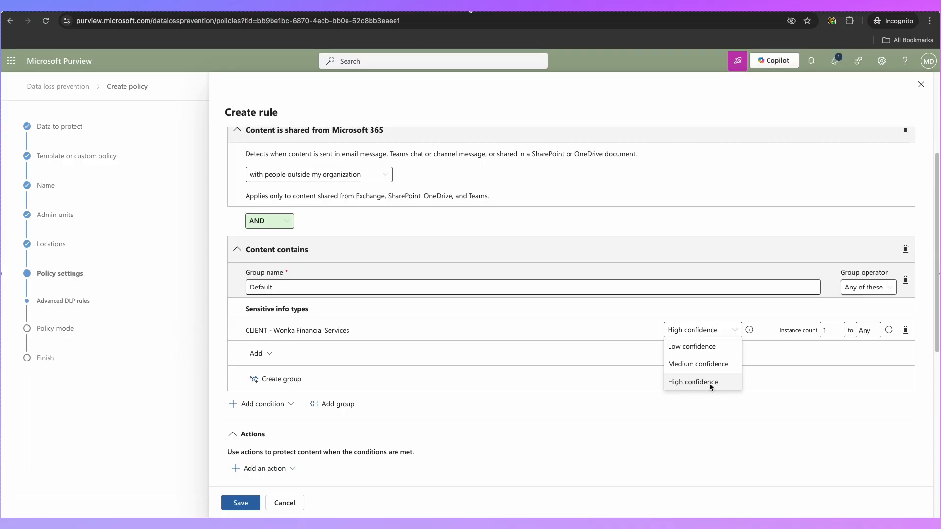
left_click(724, 383)
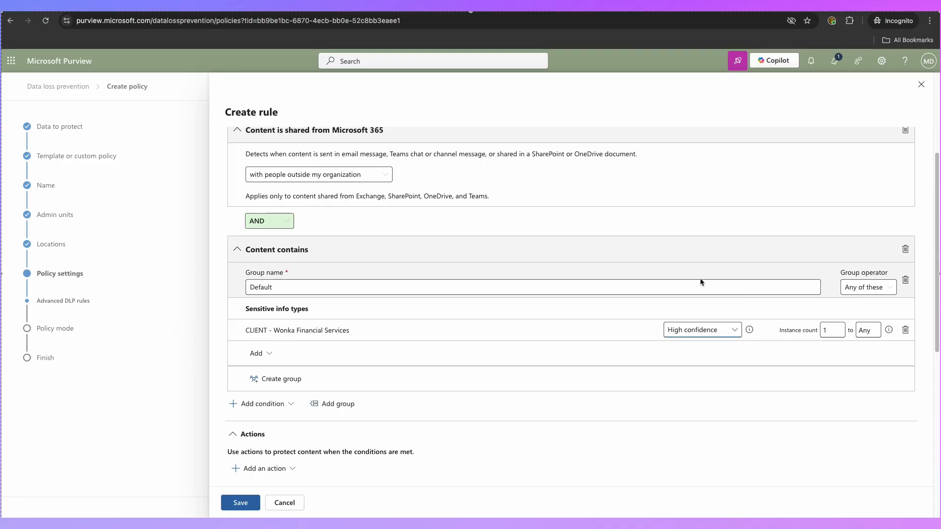
scroll(686, 323, "down", 1)
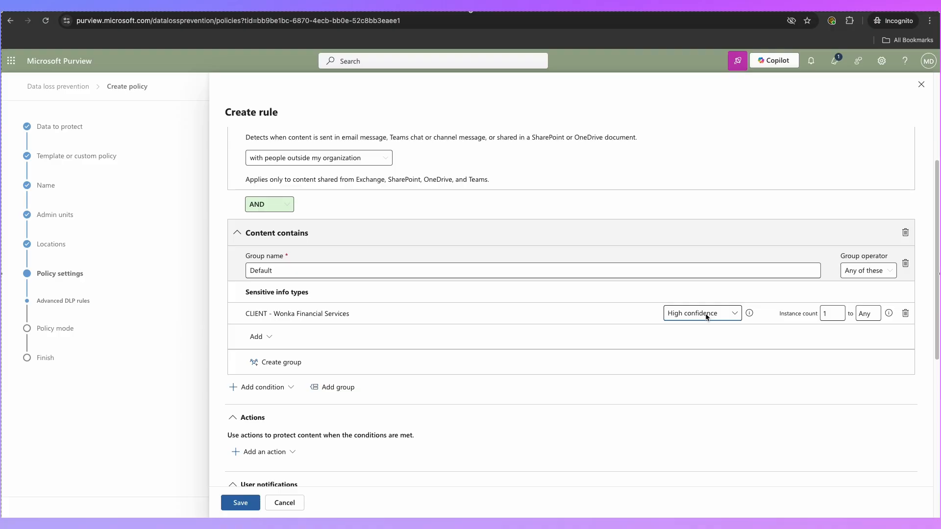
double_click(832, 314)
left_click(827, 315)
- Add the action "Restrict access or encrypt the content in Microsoft 365 locations", blocking only people outside the organization
scroll(828, 316, "down", 2)
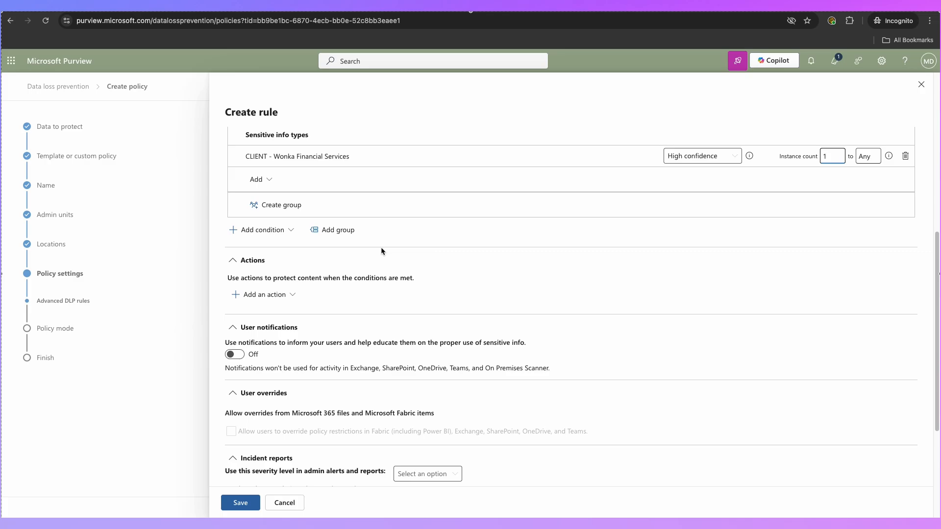
scroll(346, 300, "up", 2)
scroll(346, 297, "up", 4)
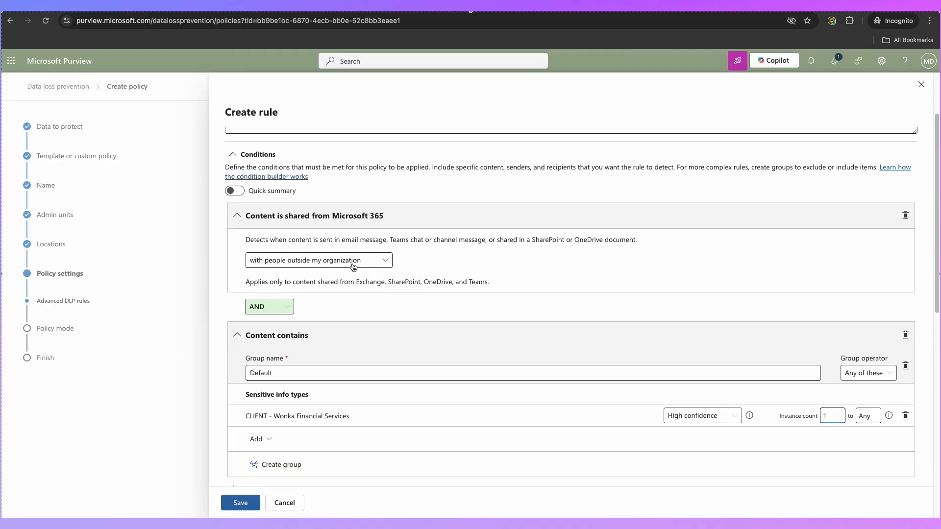
scroll(353, 266, "down", 2)
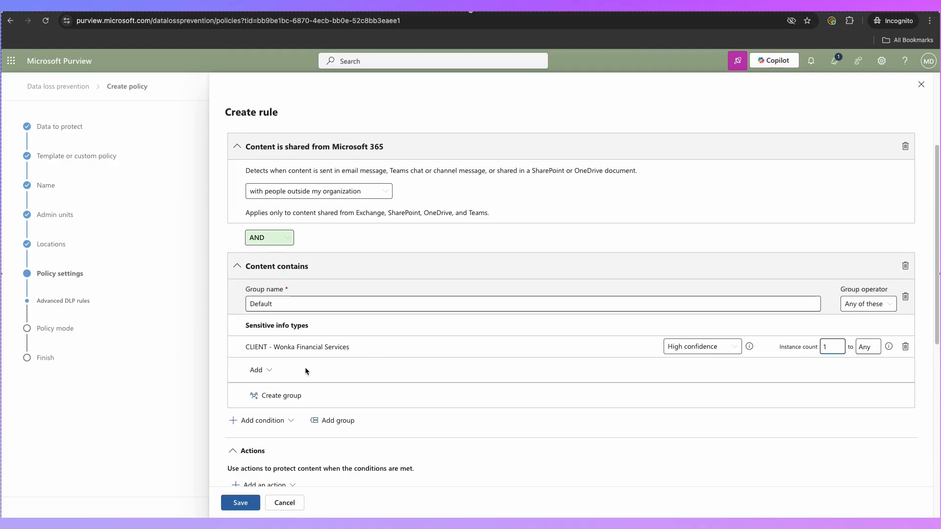
scroll(305, 366, "down", 3)
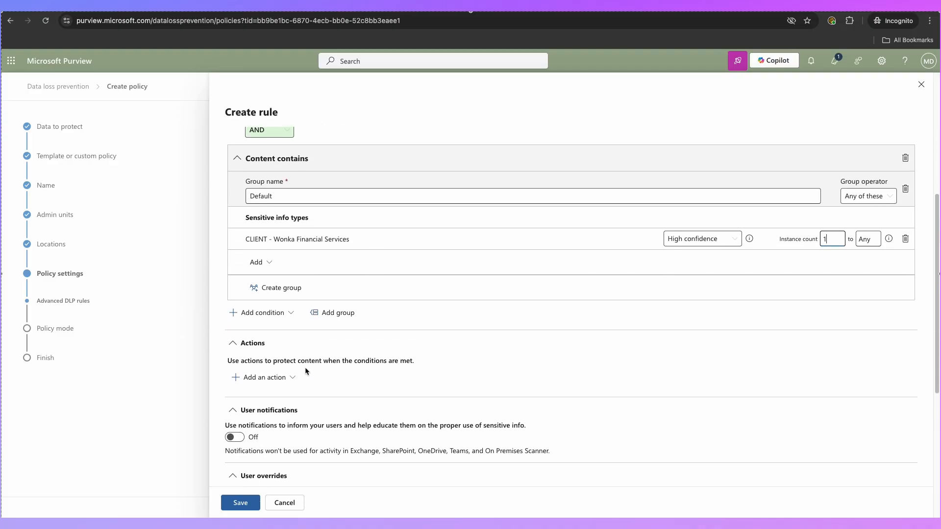
left_click(279, 380)
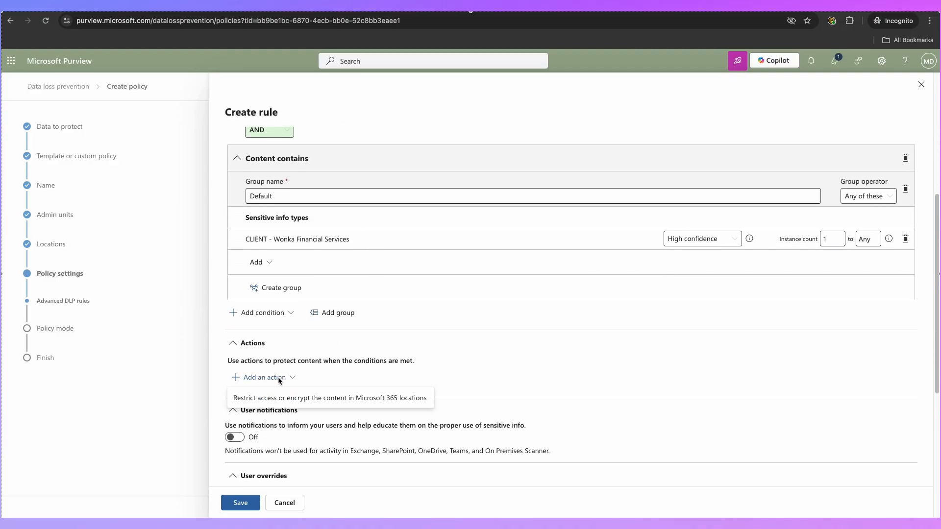
left_click(390, 401)
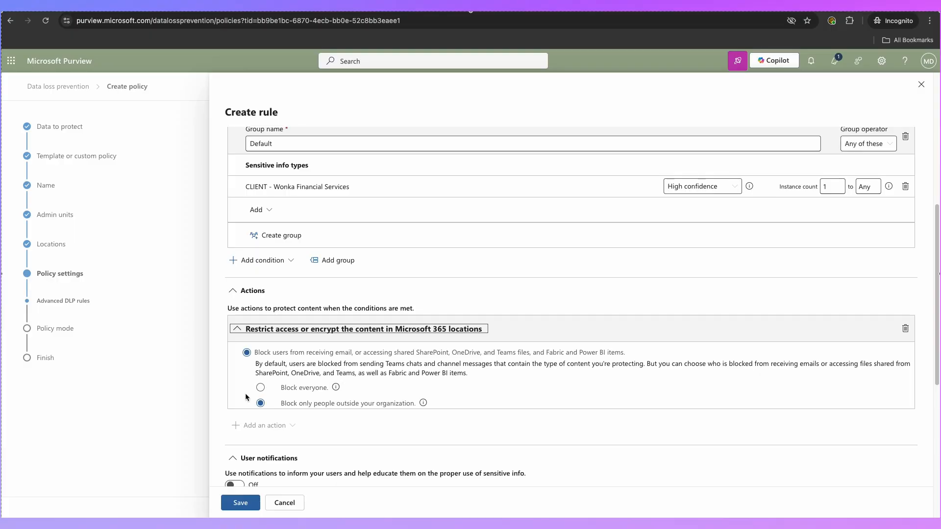
scroll(324, 390, "down", 1)
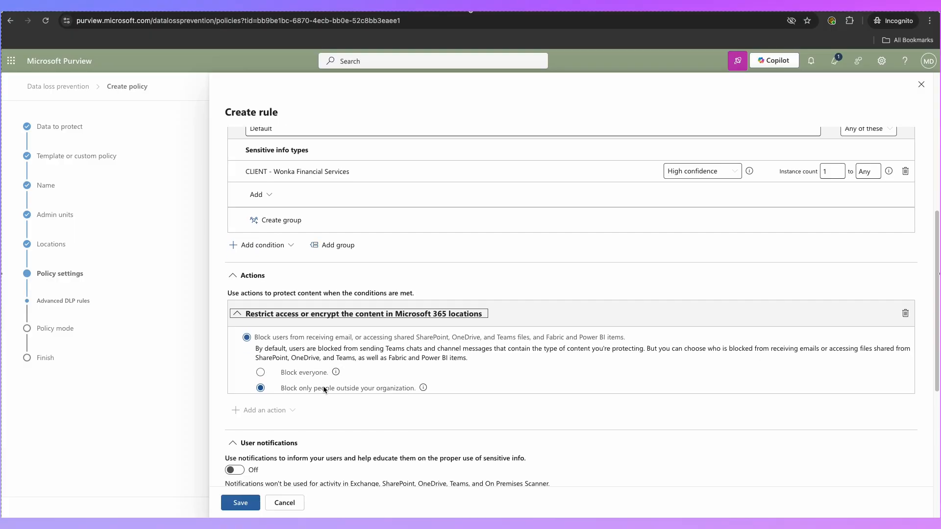
- Turn on user notifications for the rule
scroll(322, 387, "down", 4)
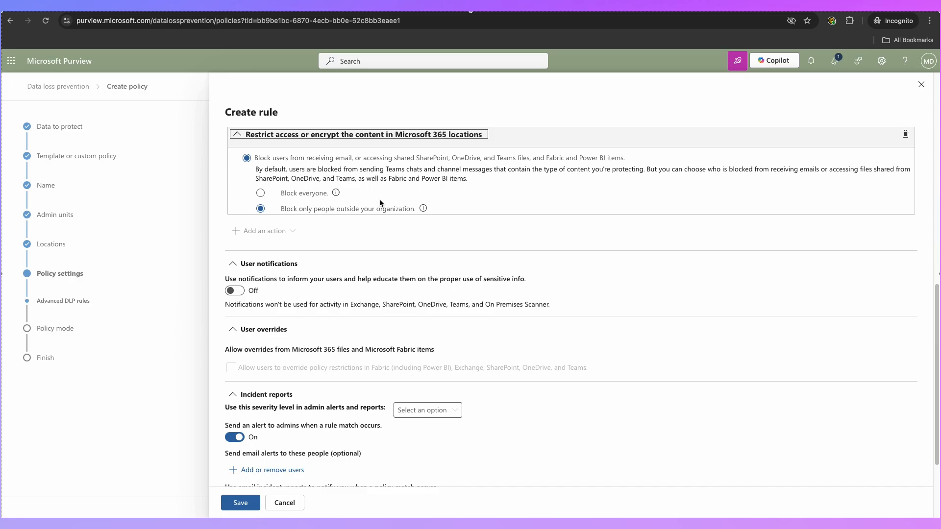
scroll(280, 280, "down", 1)
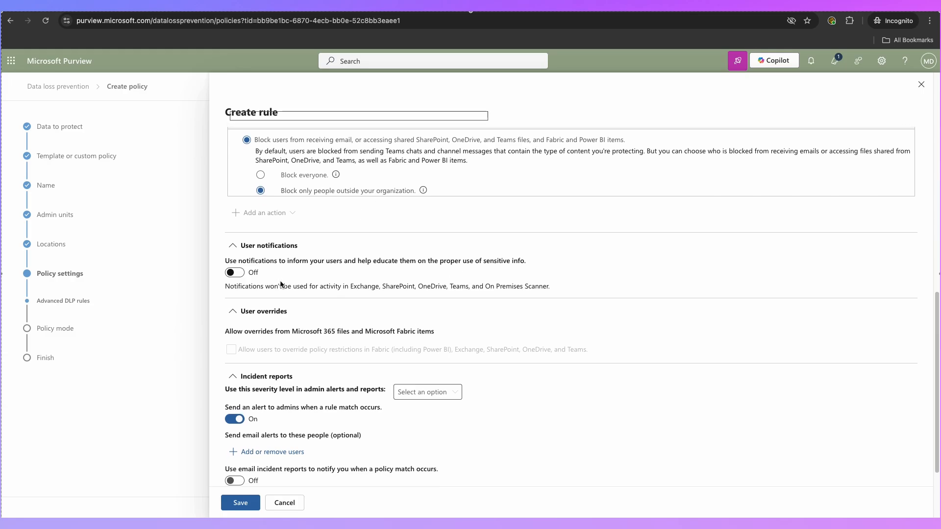
left_click(235, 273)
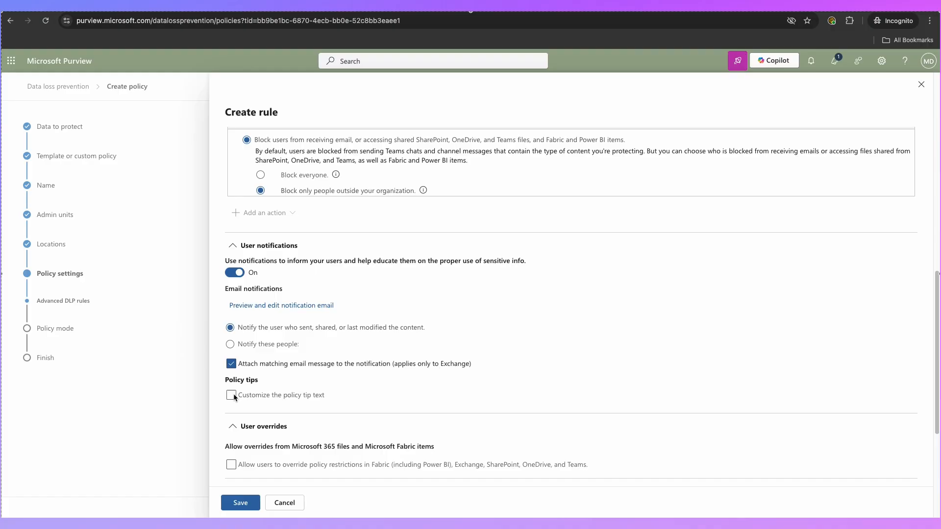
- Set the policy tip to "We can only use X transfer for Wonka Financial Services. Contact helpdesk for support with this if you do not have an account."
scroll(233, 395, "down", 1)
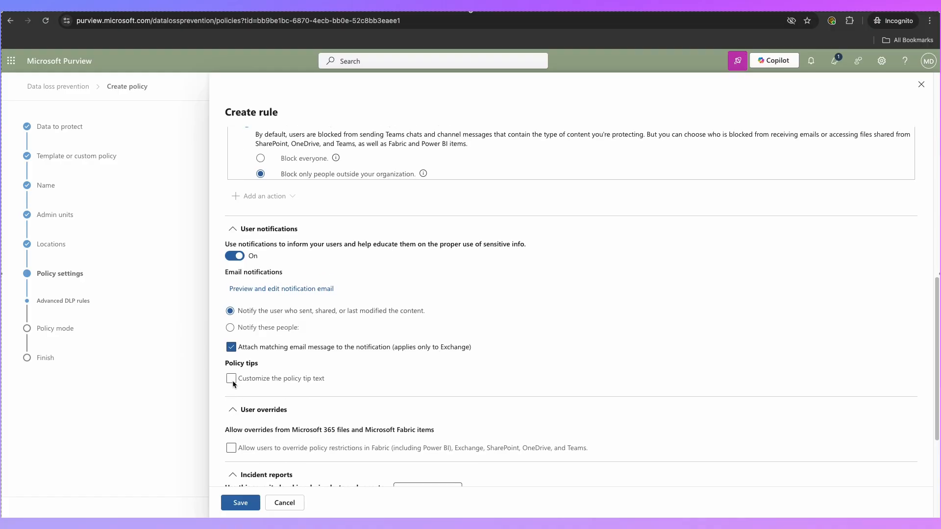
left_click(232, 380)
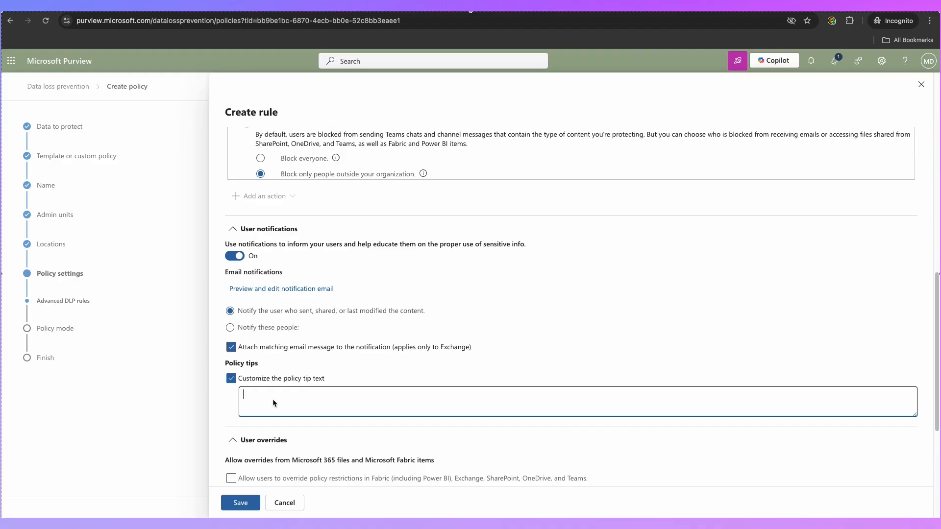
type("We can only use X transfer for Wonka Financial Services. Contact helpdesk for support with this if you do not have an account.")
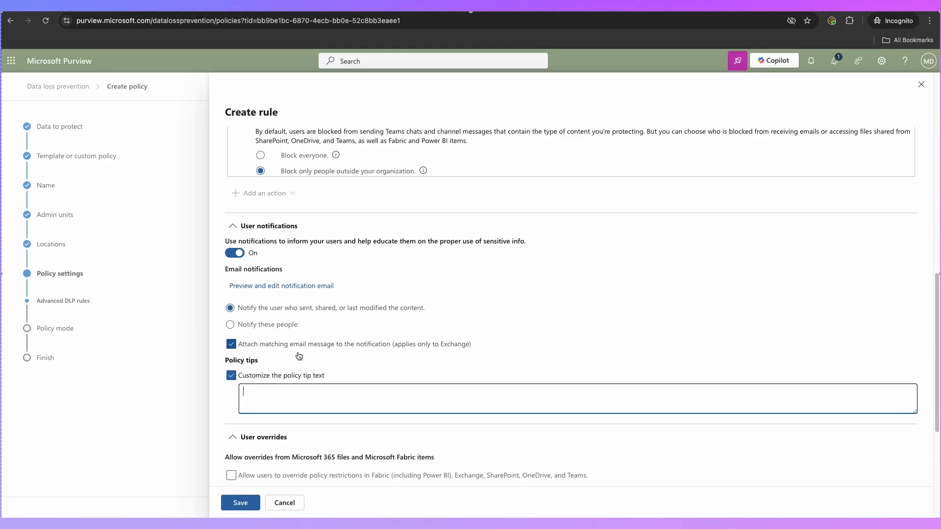
scroll(284, 294, "down", 2)
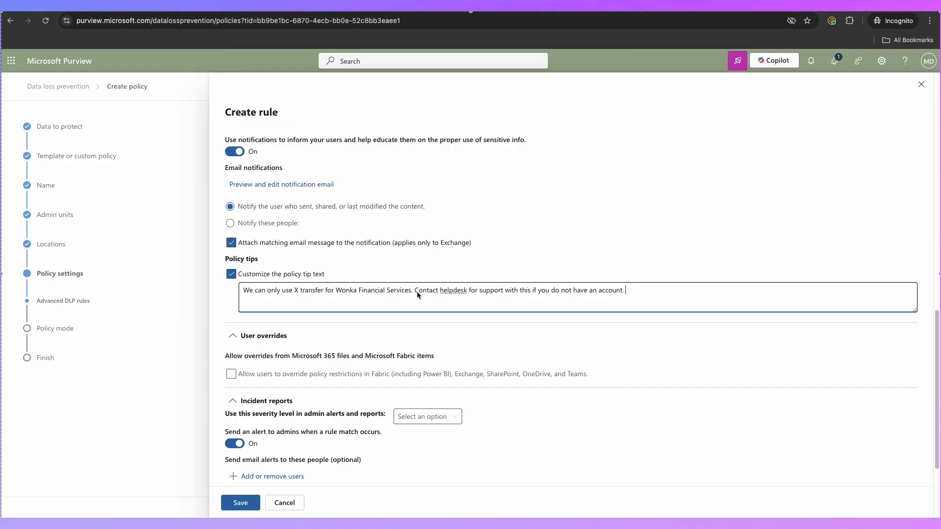
scroll(642, 293, "down", 3)
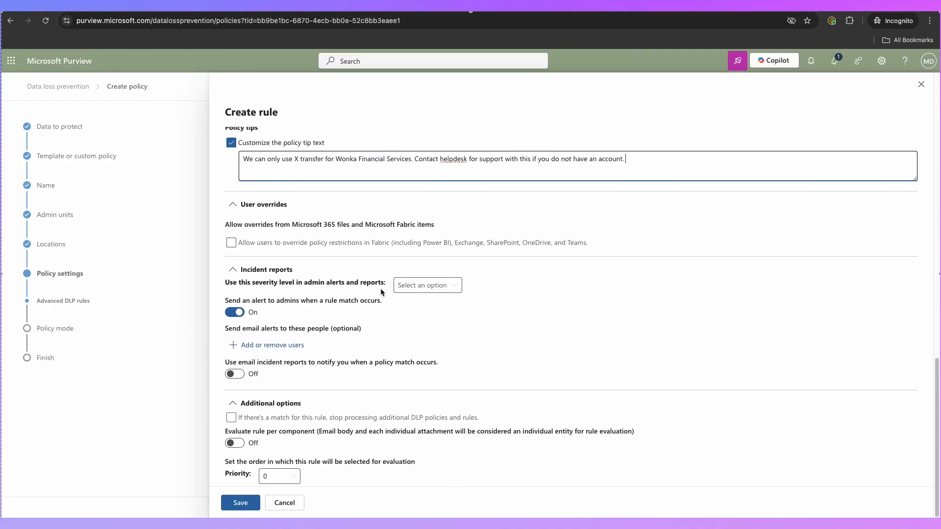
left_click(232, 242)
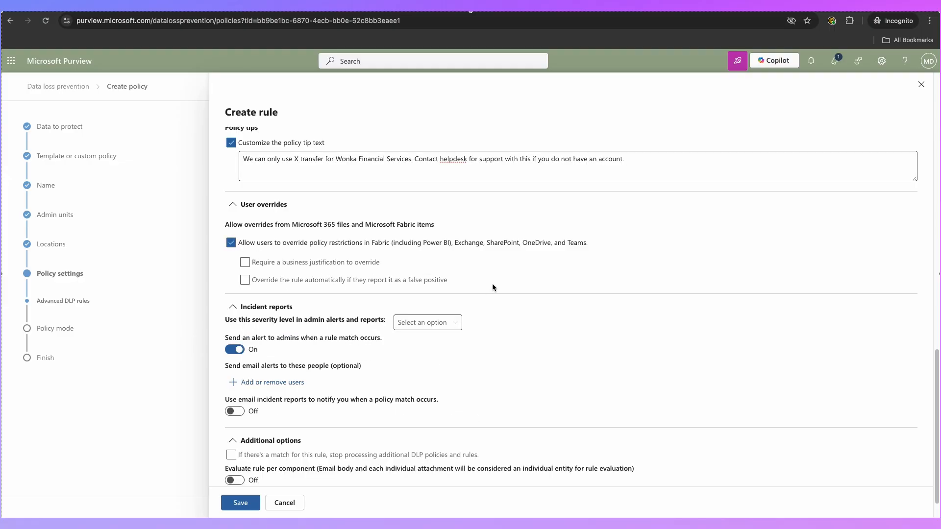
left_click(245, 263)
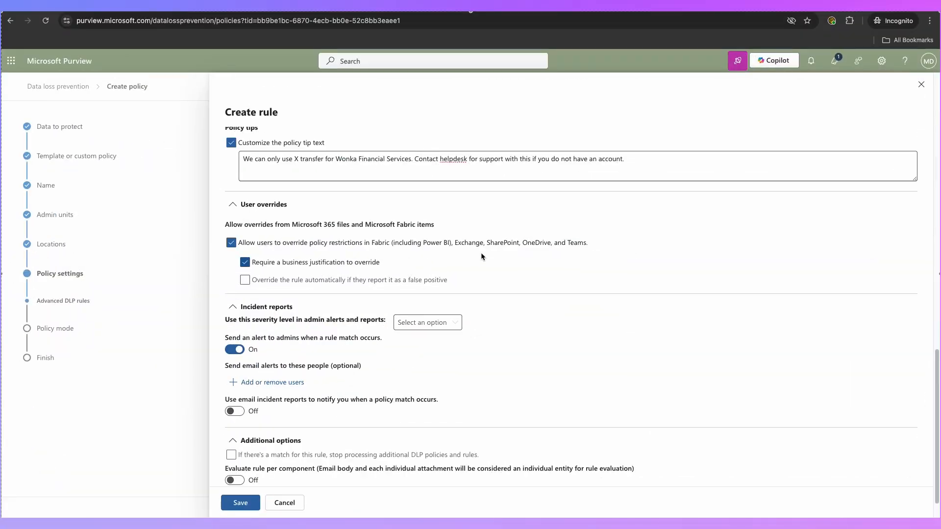
left_click(231, 242)
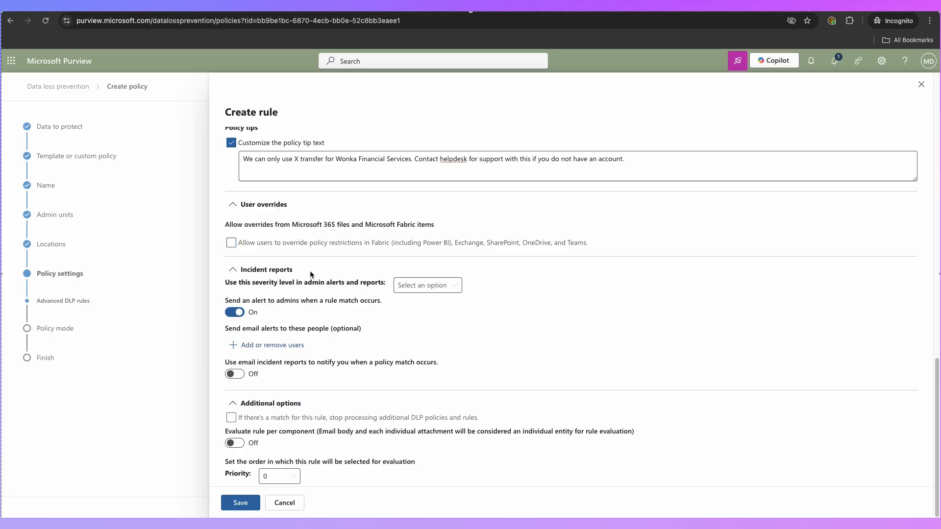
left_click(232, 345)
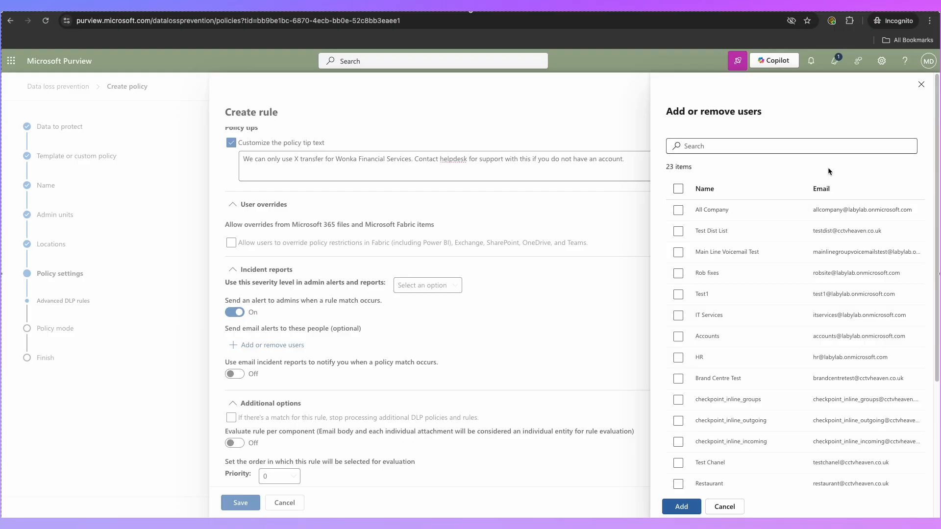
left_click(921, 84)
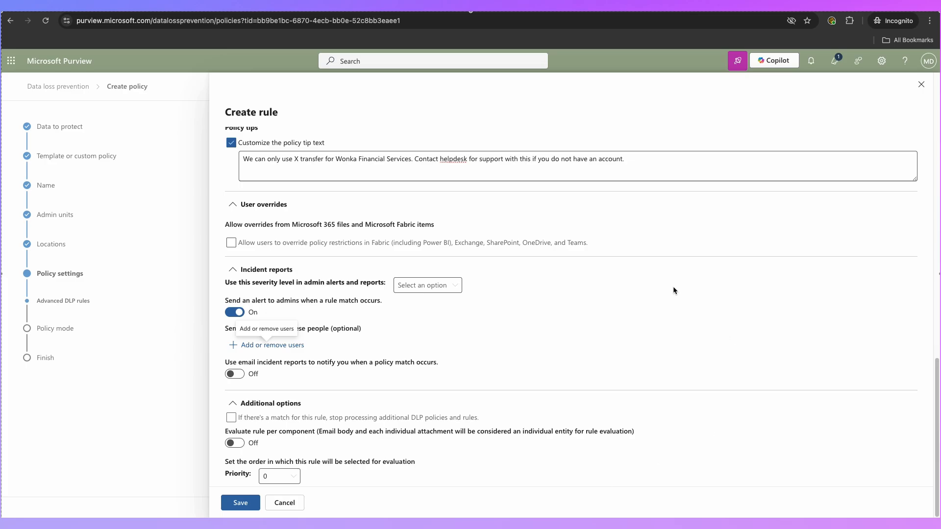
- Turn on email incident reports for policy matches, keeping the default recipient and all report details included
left_click(234, 374)
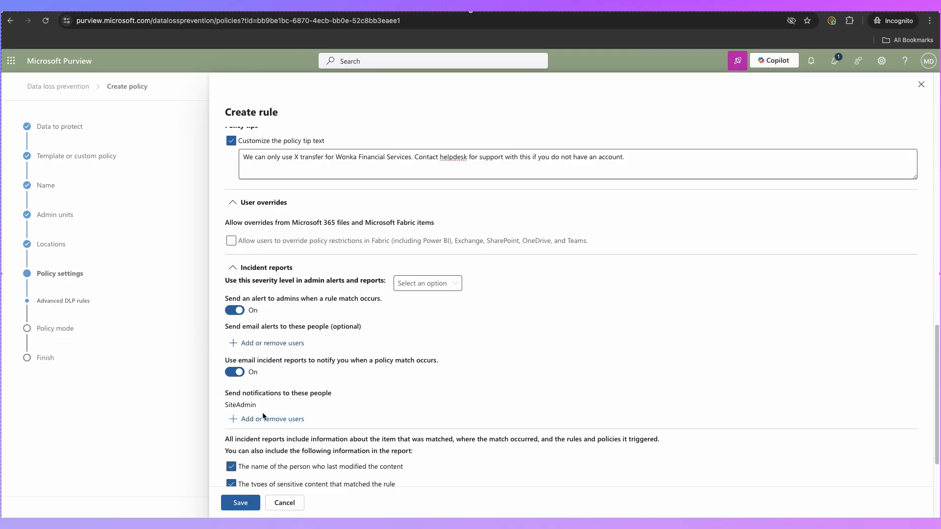
scroll(269, 422, "down", 1)
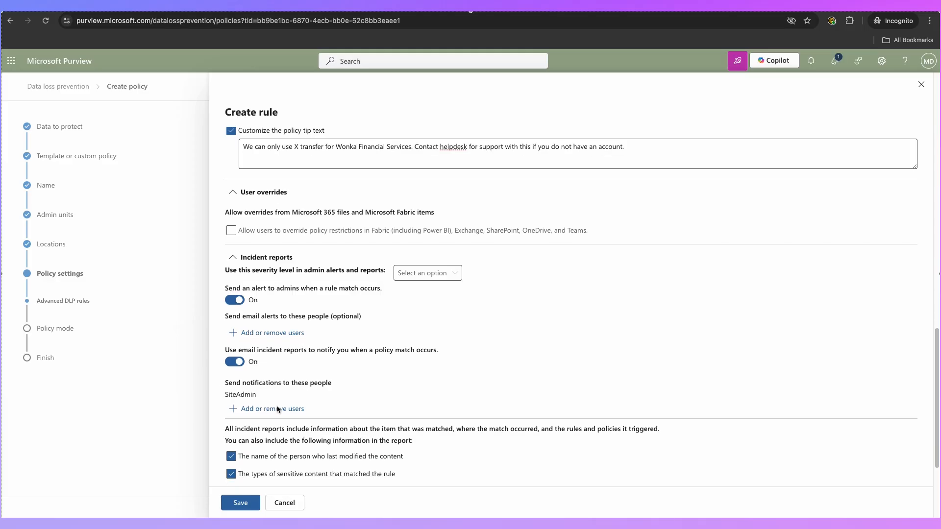
scroll(245, 407, "down", 5)
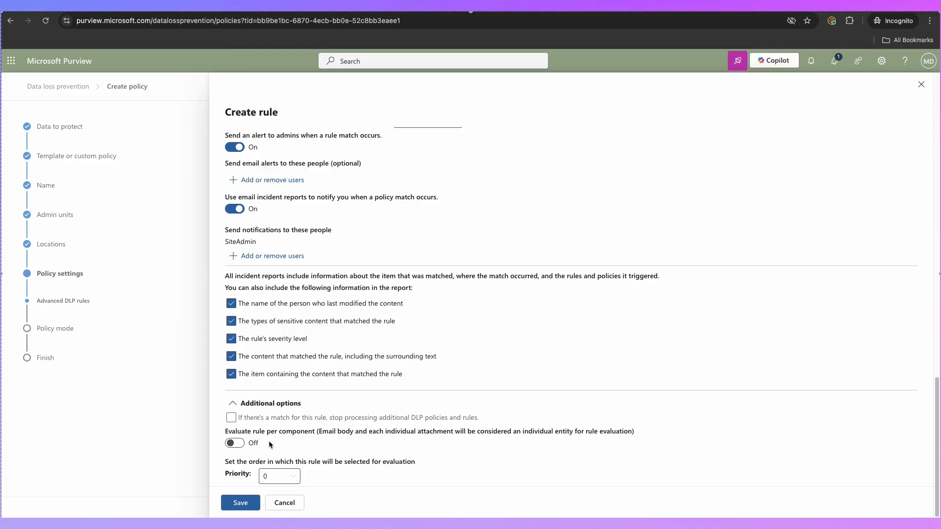
- Enable per-component evaluation, save the rule and continue to the policy mode settings
left_click(238, 444)
left_click(240, 508)
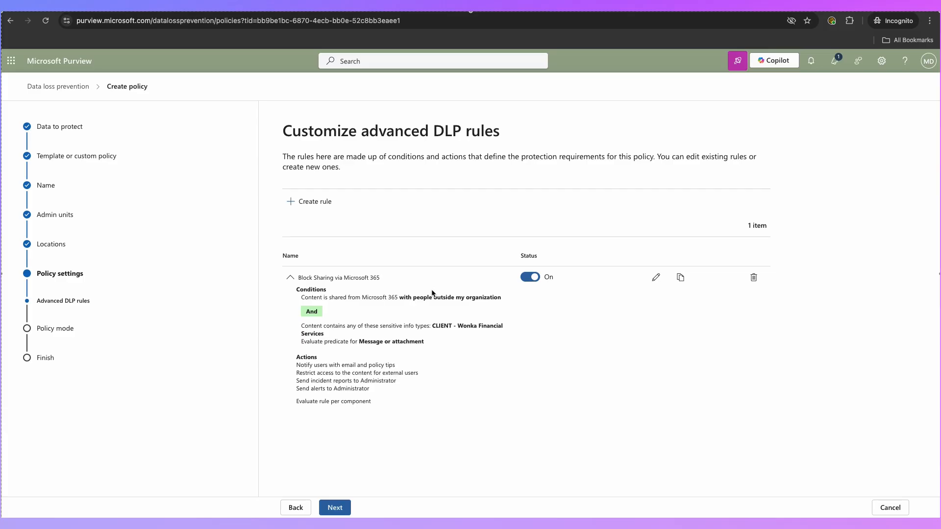
left_click(336, 509)
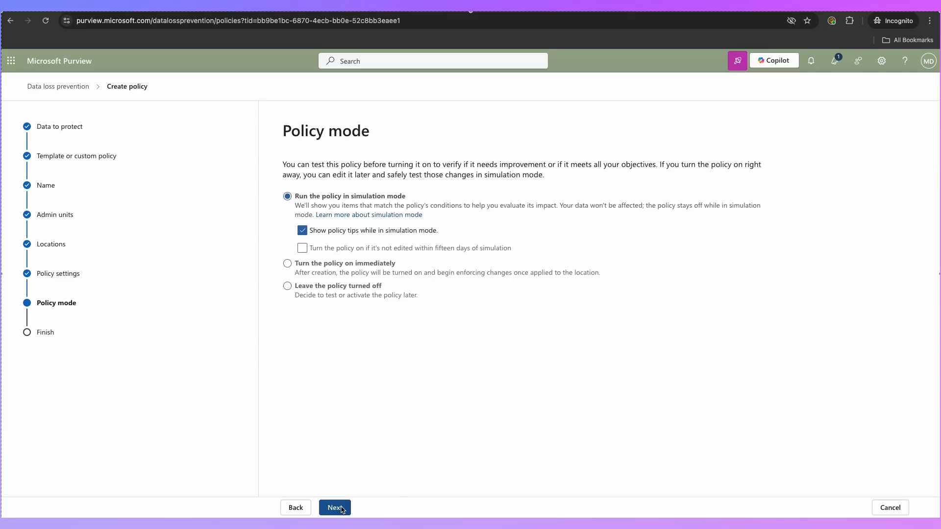